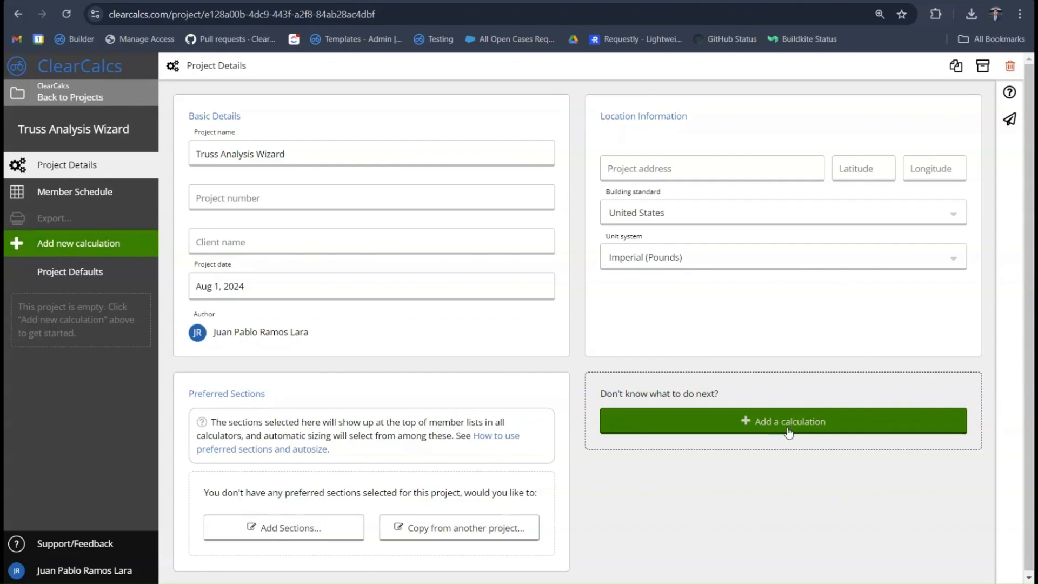
# Step: Add a new Truss Analysis Wizard calculation from the US Analysis calculators to the project
pyautogui.click(788, 427)
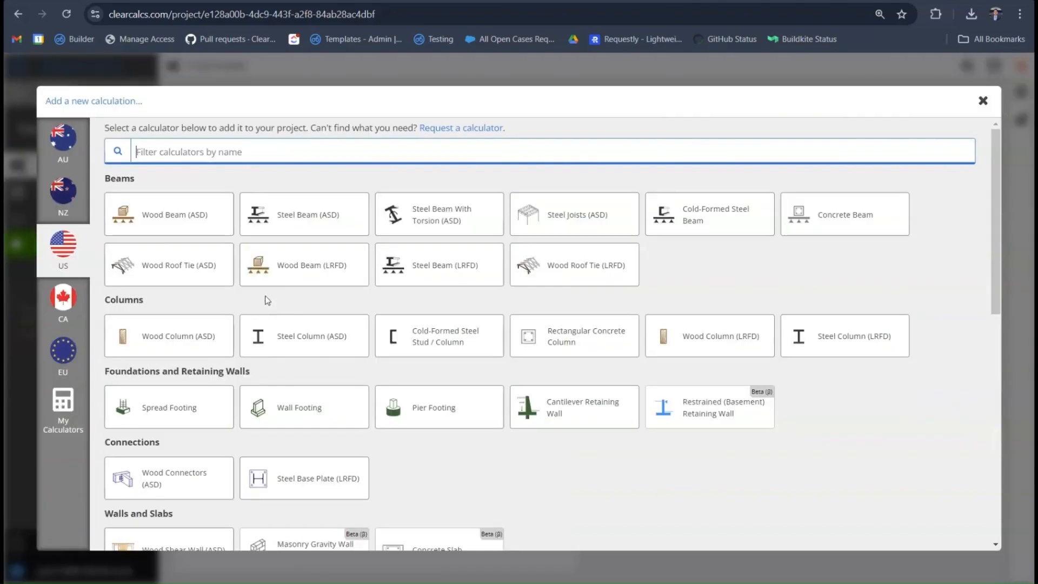
pyautogui.scroll(-5, 276, 286)
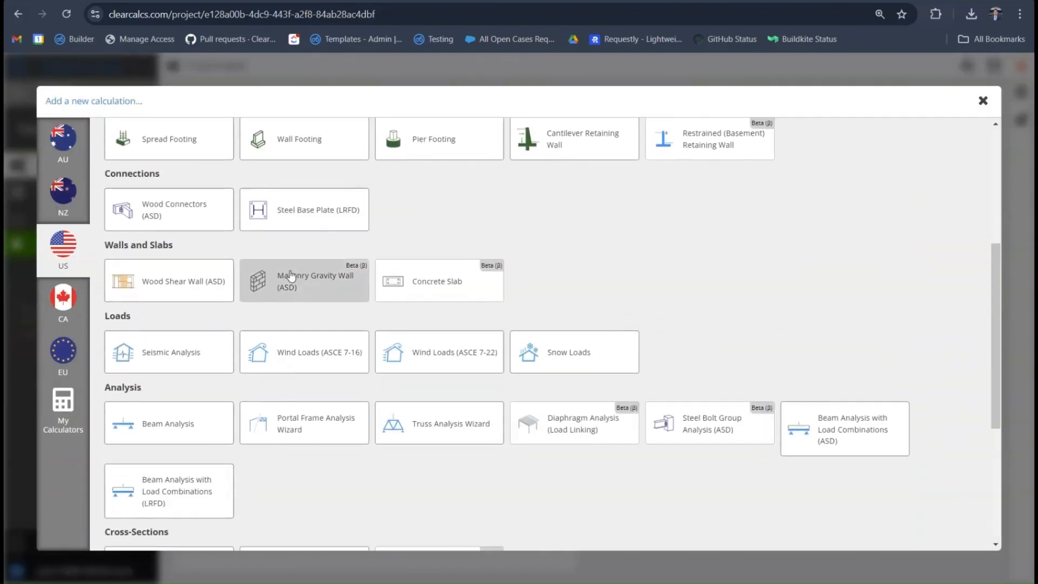
pyautogui.scroll(-3, 292, 278)
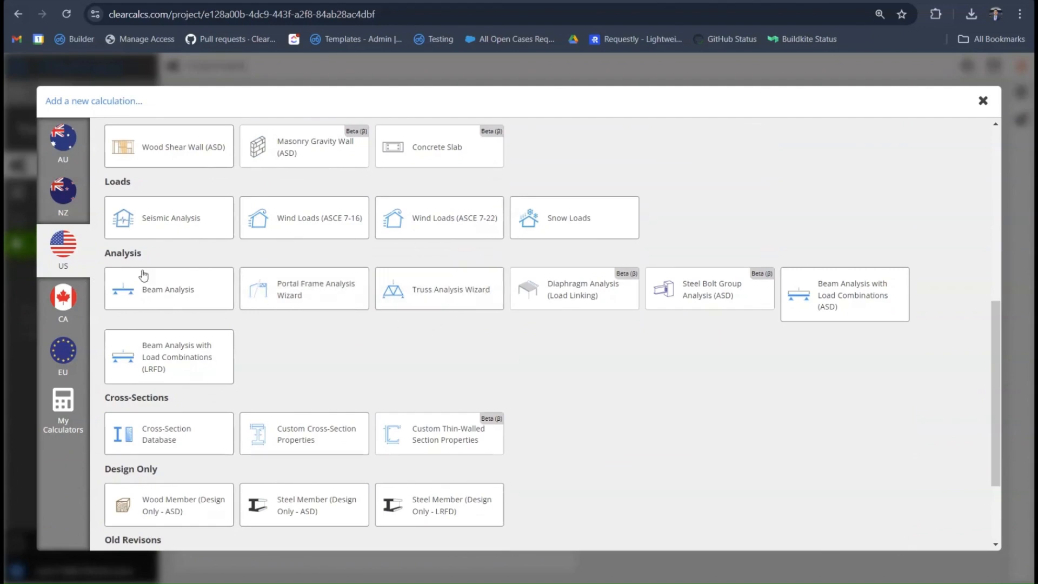
pyautogui.click(462, 299)
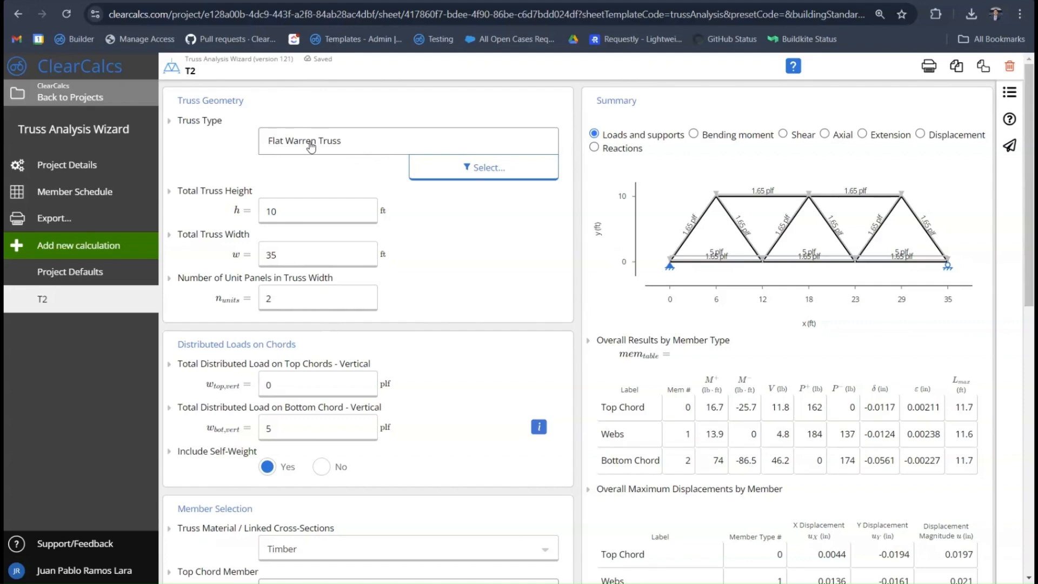
# Step: Change the truss type to Flat Brown Truss and set the total truss height to 15 ft
pyautogui.click(381, 154)
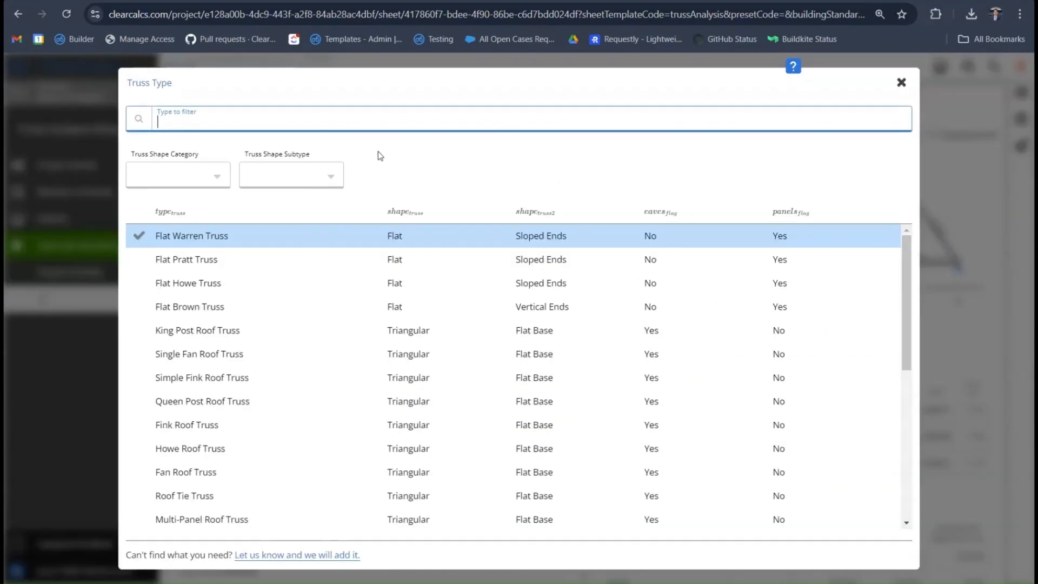
pyautogui.click(218, 310)
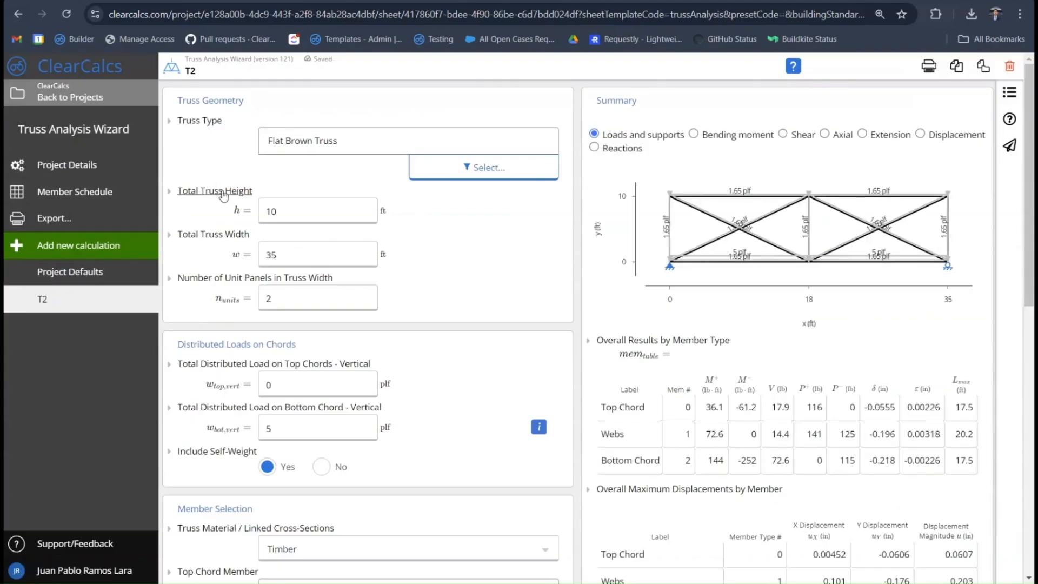
pyautogui.click(291, 202)
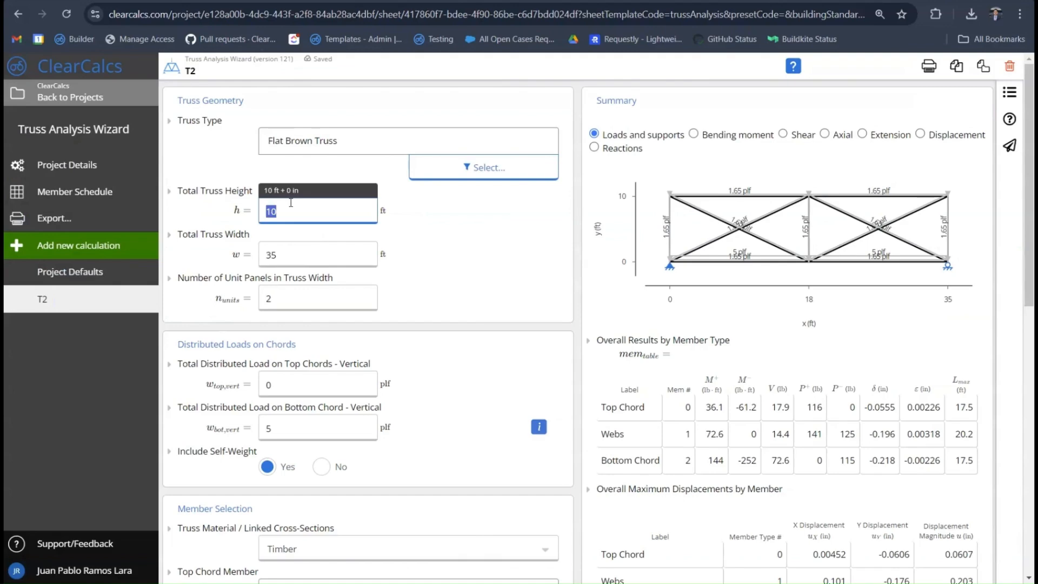
pyautogui.press('BackSpace')
pyautogui.write('5')
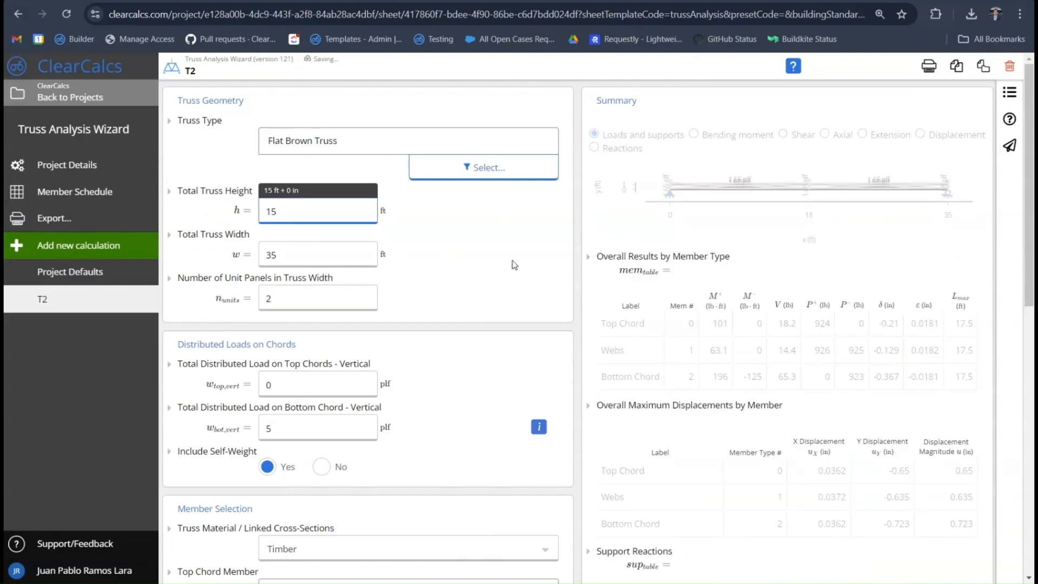
pyautogui.click(513, 272)
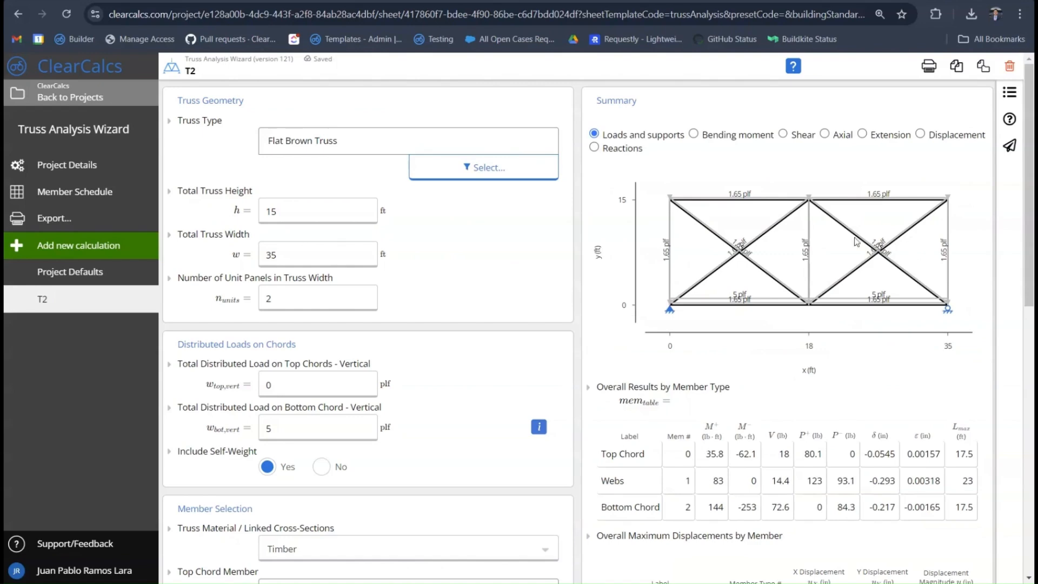
# Step: Set the total truss width to 40 ft
pyautogui.click(353, 255)
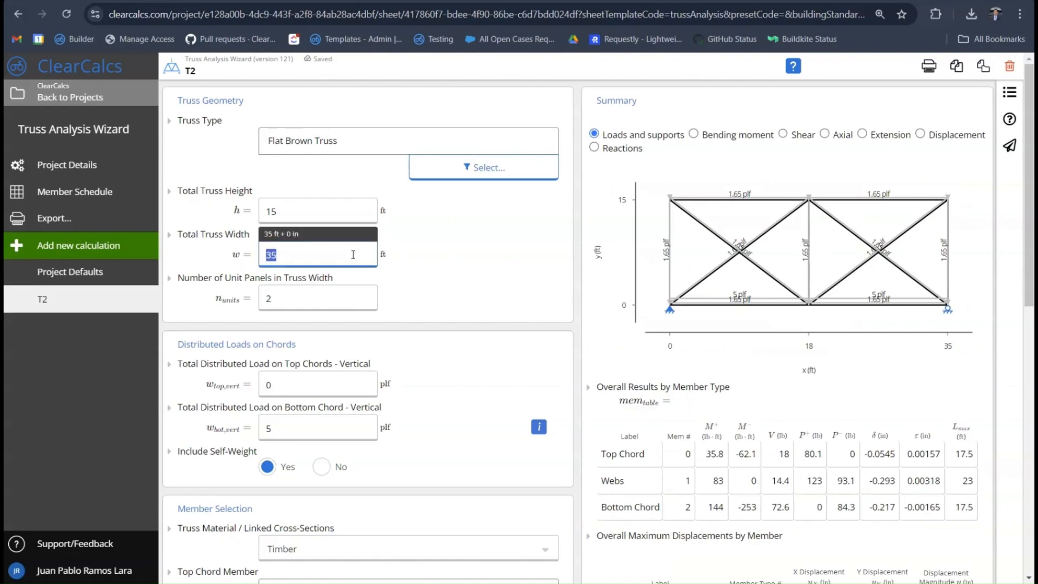
pyautogui.click(529, 268)
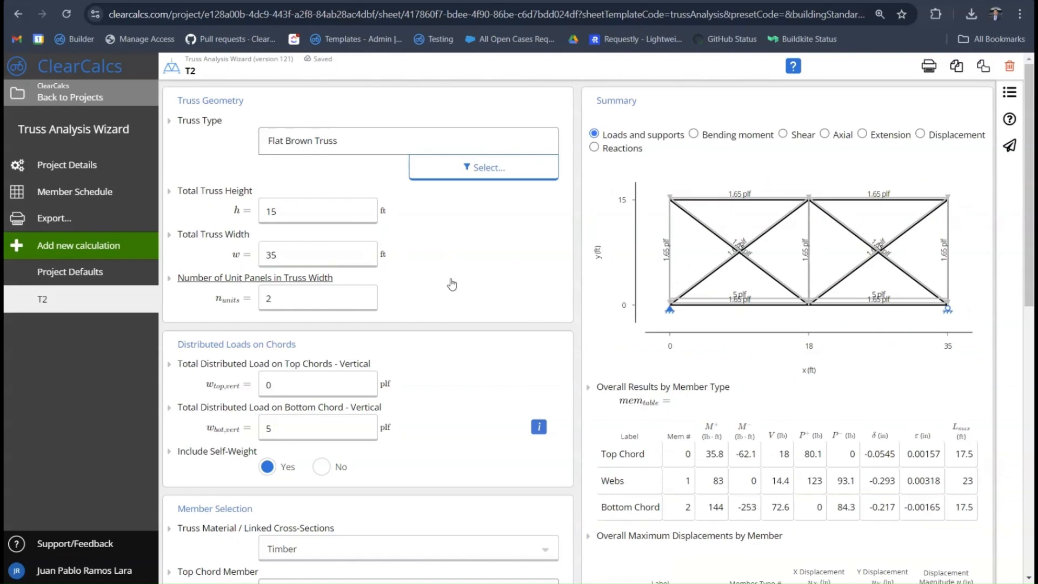
pyautogui.click(288, 256)
pyautogui.write('40')
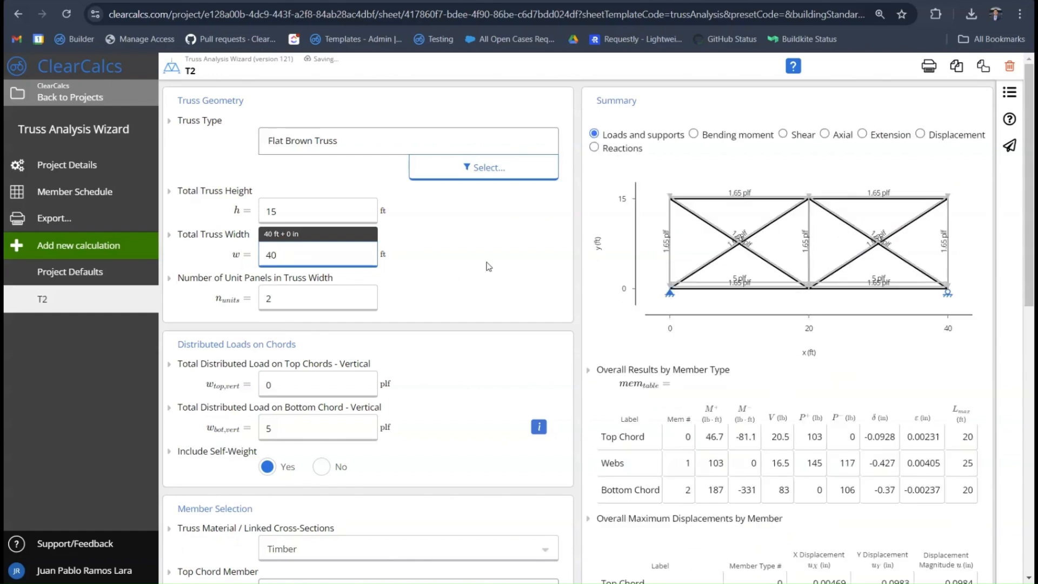
# Step: Review the built-in descriptions and reference diagrams for the number of unit panels, total truss width and total truss height
pyautogui.click(316, 298)
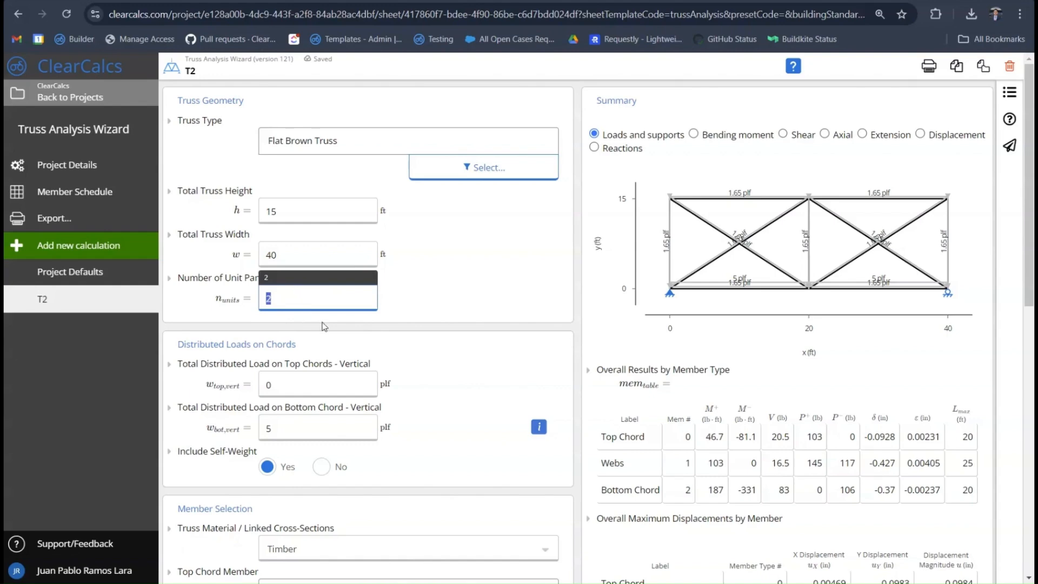
pyautogui.click(299, 319)
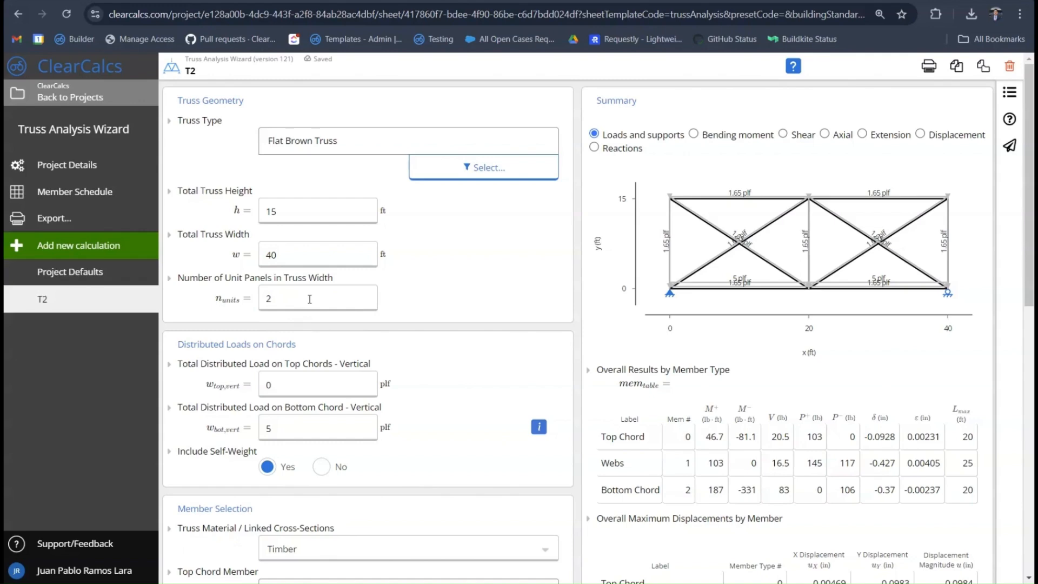
pyautogui.click(230, 285)
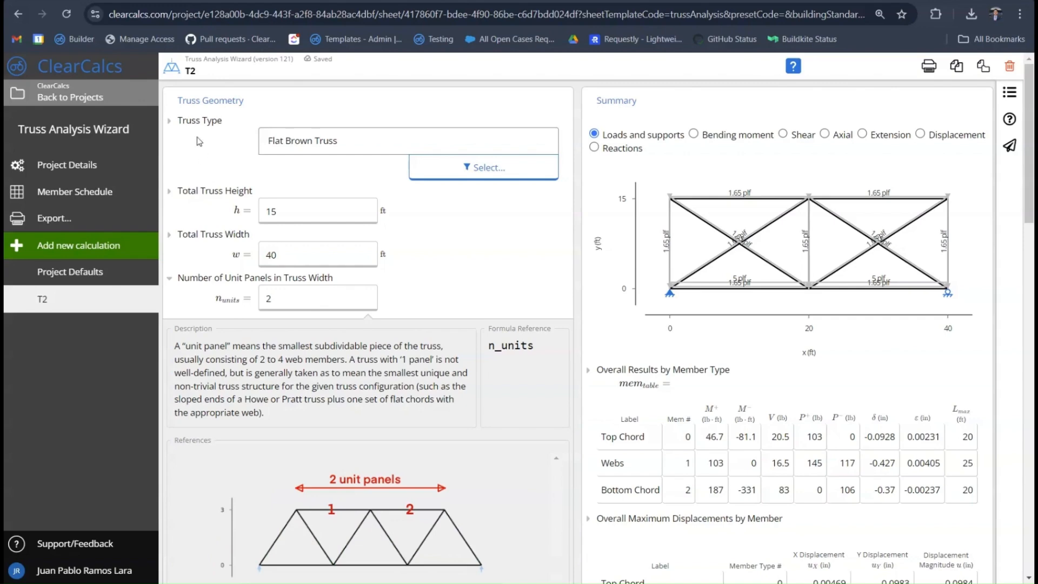
pyautogui.click(221, 237)
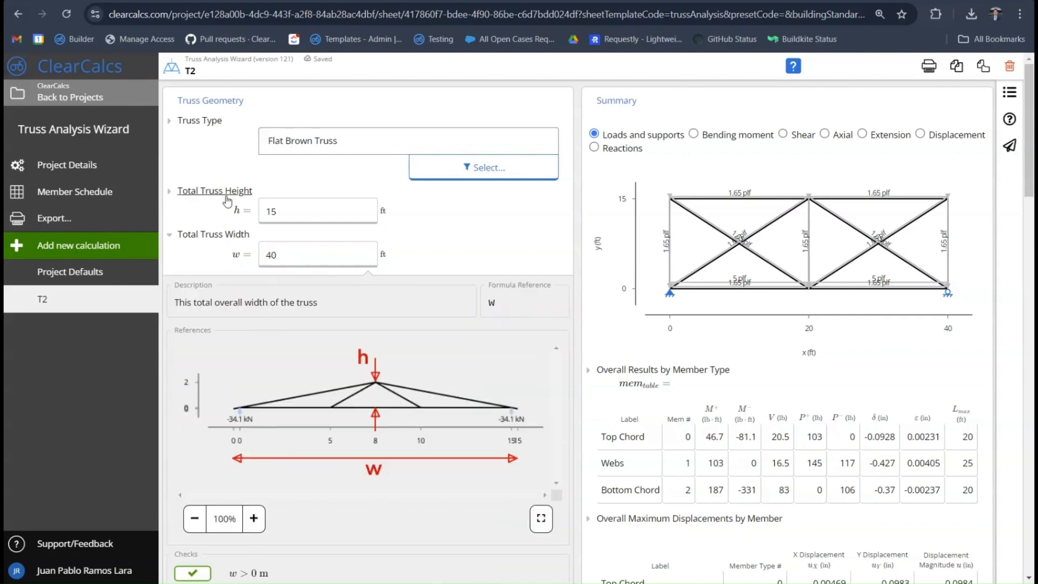
pyautogui.click(227, 202)
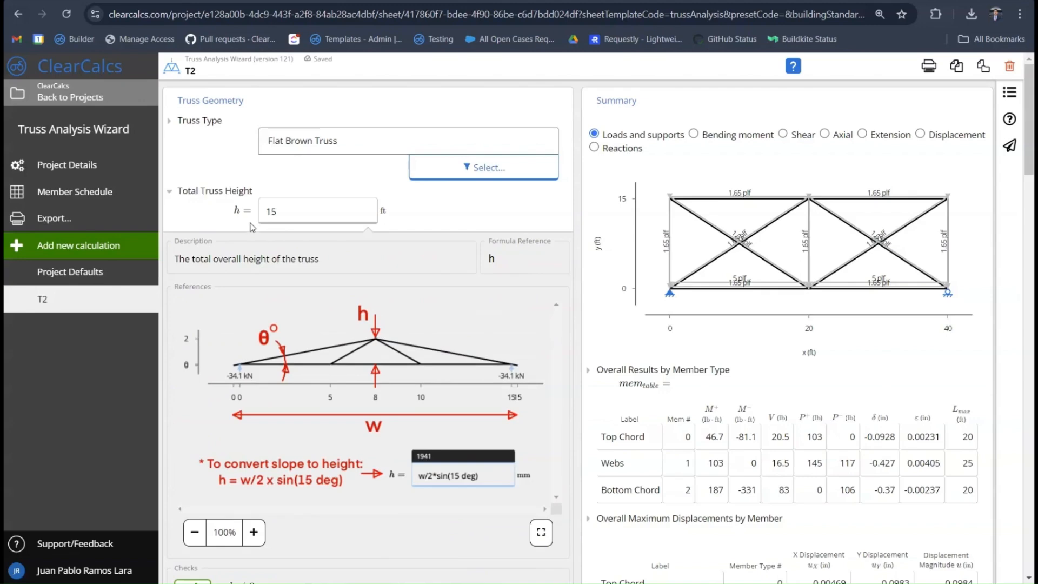
pyautogui.scroll(-6, 254, 238)
pyautogui.scroll(-4, 257, 245)
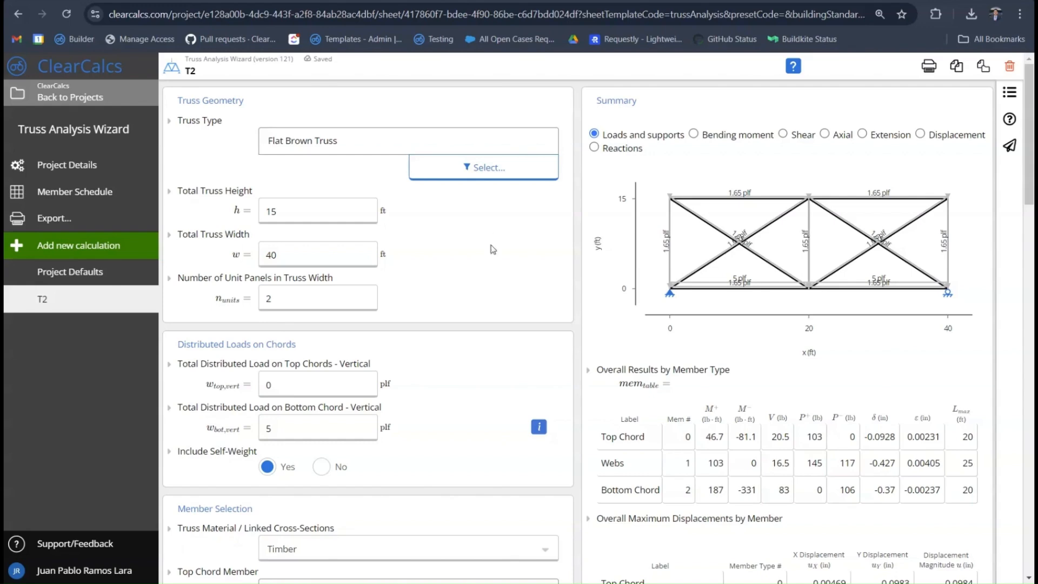
# Step: Examine the truss material options and member sections, including the bending and axial stiffness listed in the member data table
pyautogui.scroll(-5, 490, 340)
pyautogui.scroll(-1, 490, 332)
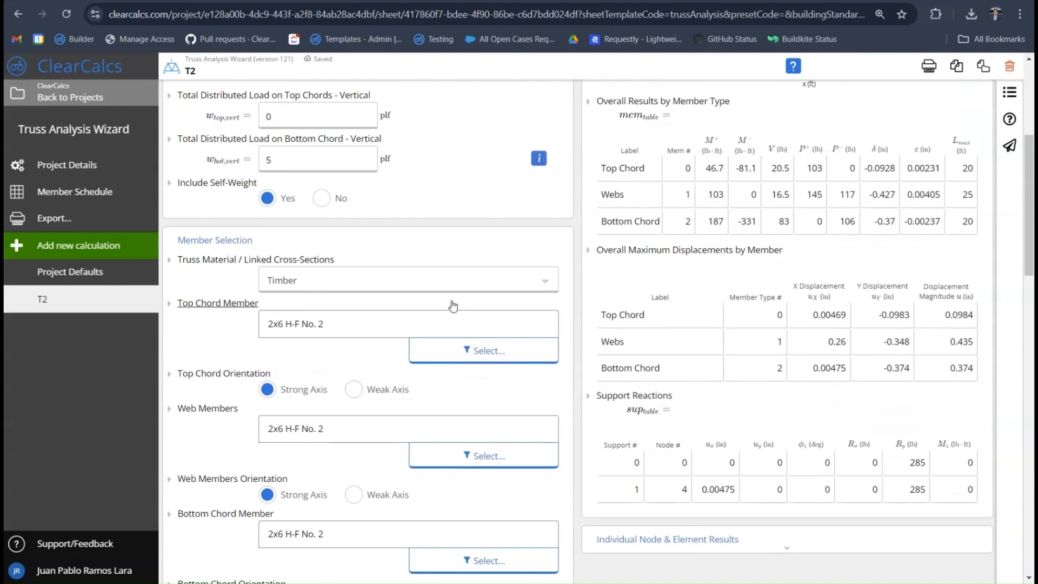
pyautogui.click(442, 287)
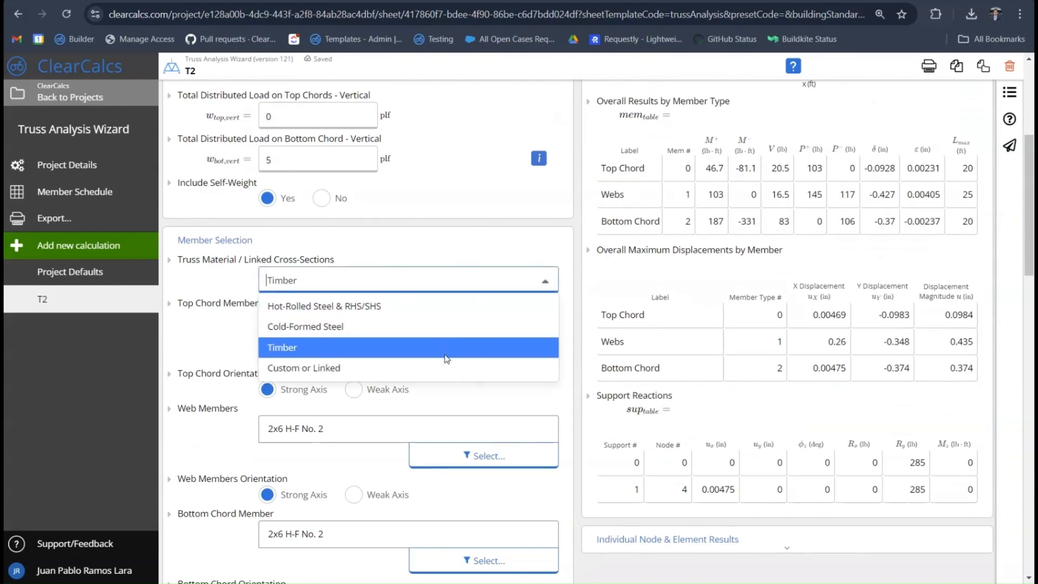
pyautogui.click(413, 284)
pyautogui.scroll(-2, 414, 300)
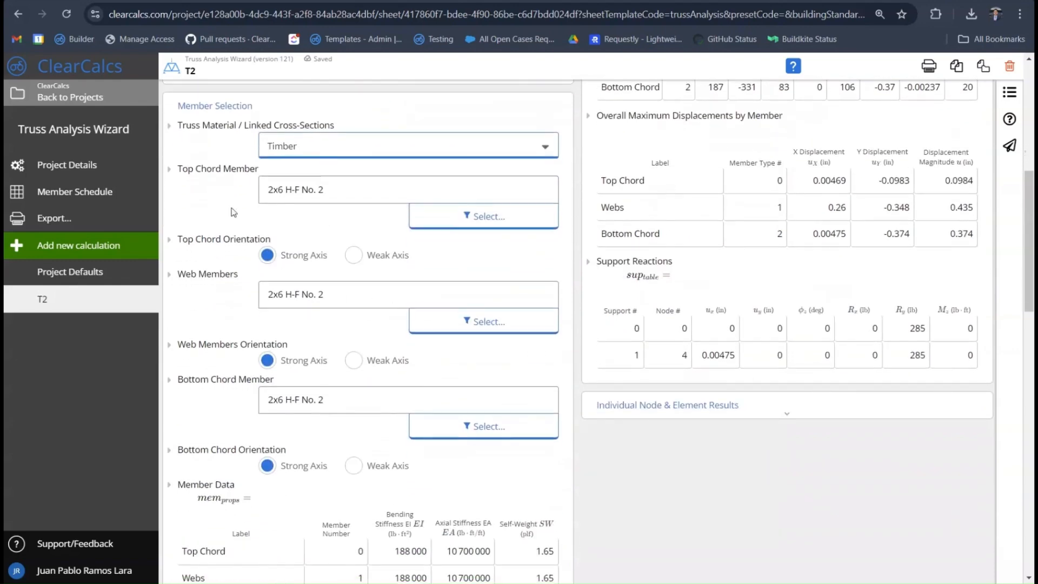
pyautogui.click(299, 193)
pyautogui.click(5, 312)
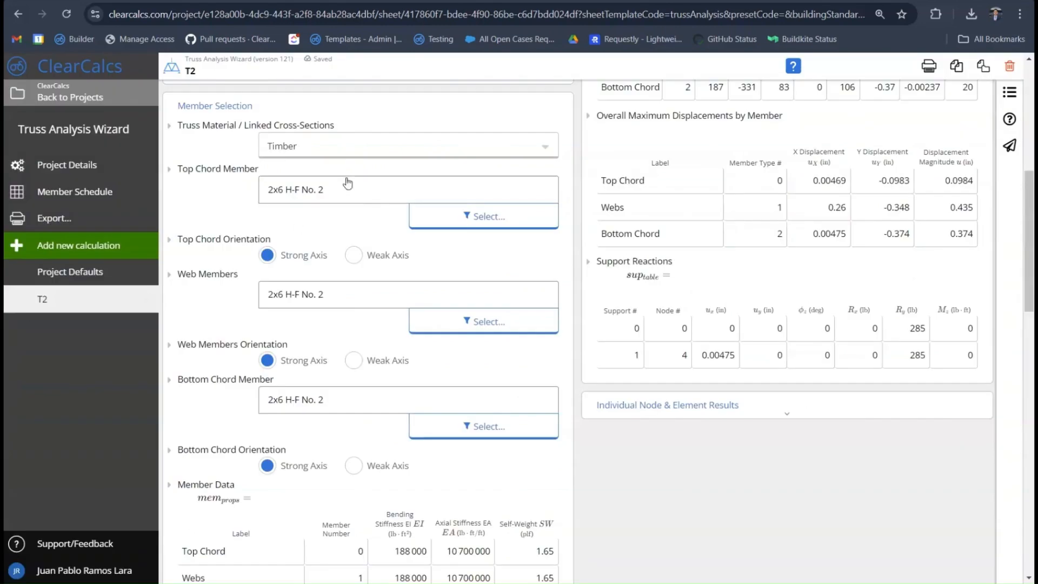
pyautogui.scroll(-2, 294, 229)
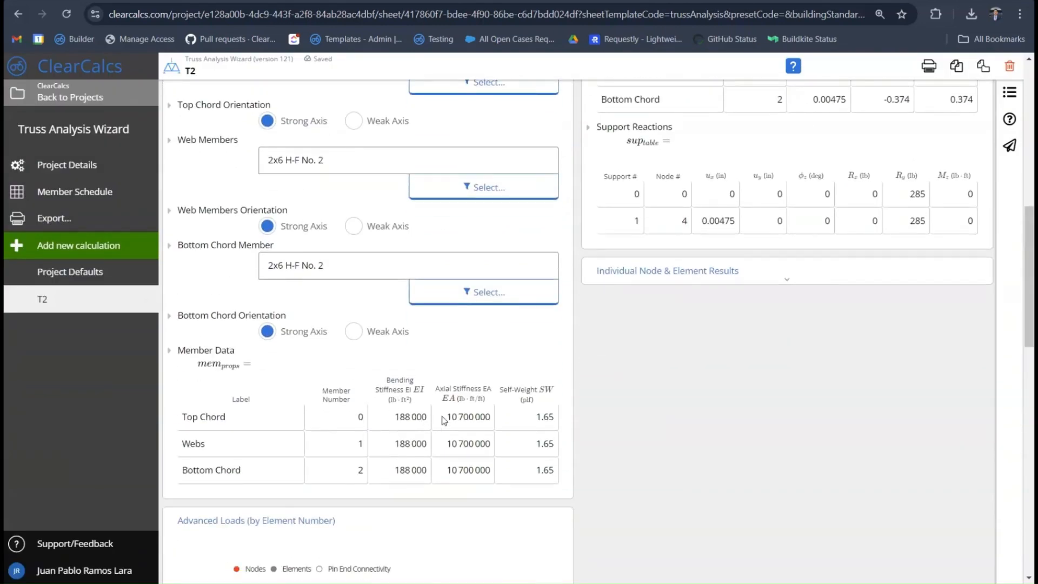
pyautogui.moveTo(386, 382); pyautogui.dragTo(412, 393)
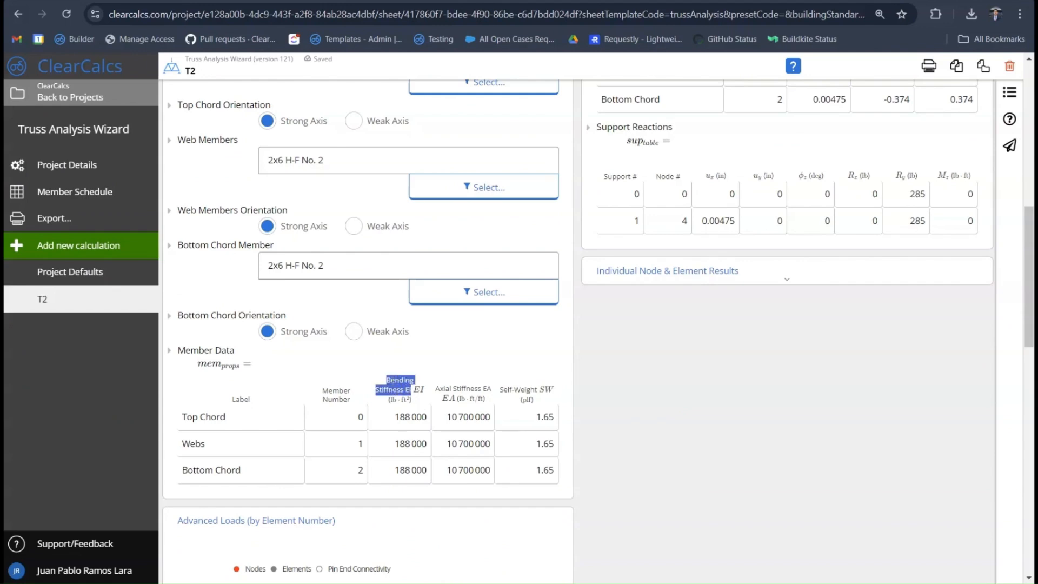
pyautogui.click(404, 379)
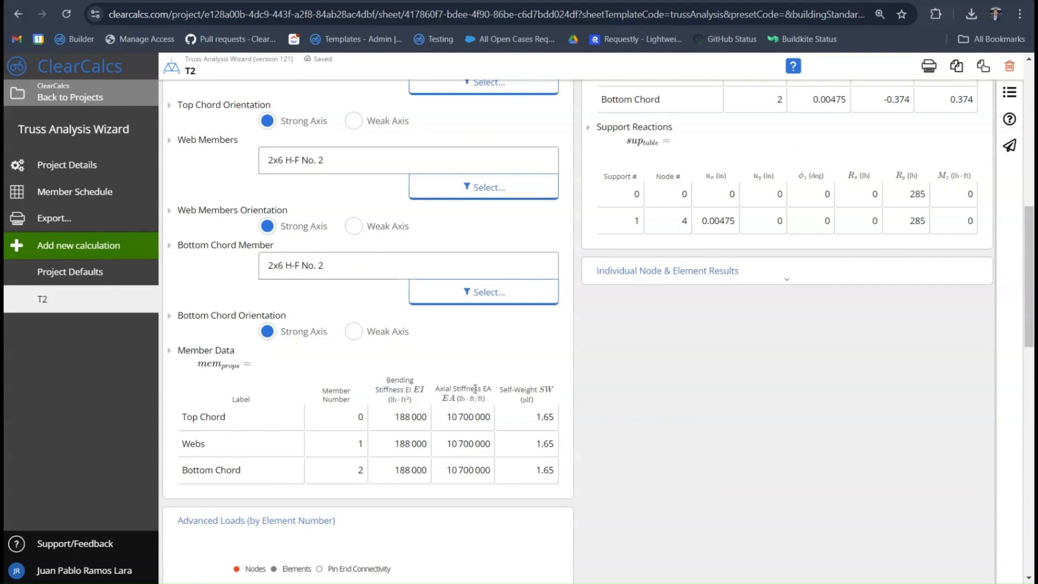
pyautogui.moveTo(436, 388); pyautogui.dragTo(517, 393)
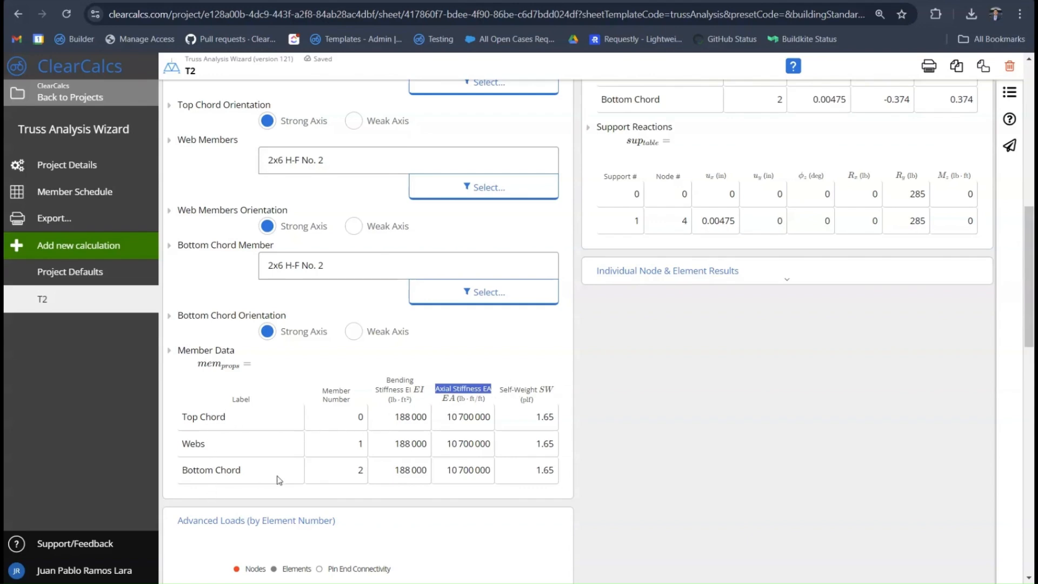
pyautogui.scroll(-3, 569, 545)
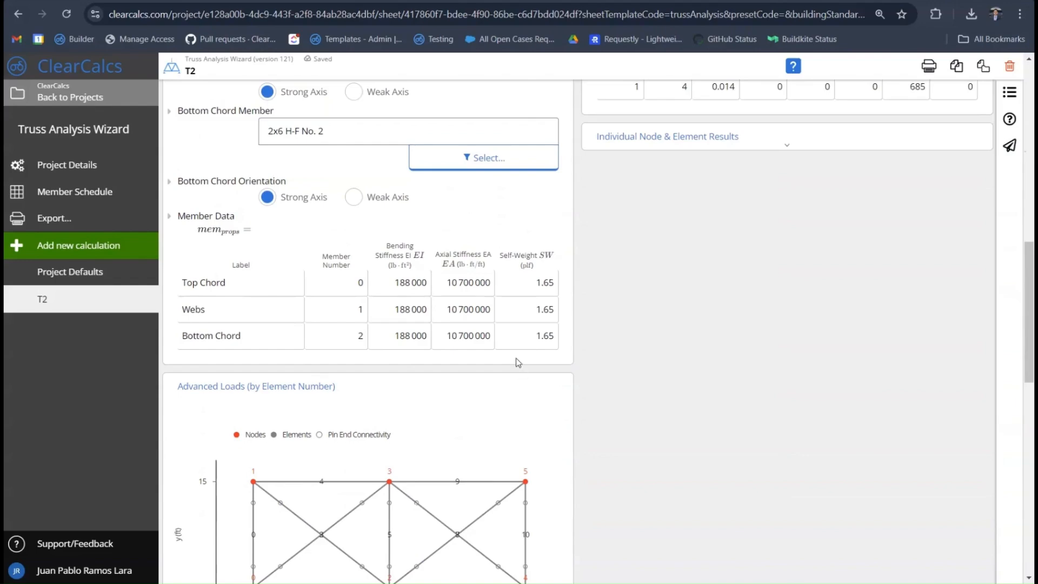
# Step: Set the total vertical distributed load to 30 plf on the top chords and 20 plf on the bottom chord
pyautogui.scroll(10, 516, 357)
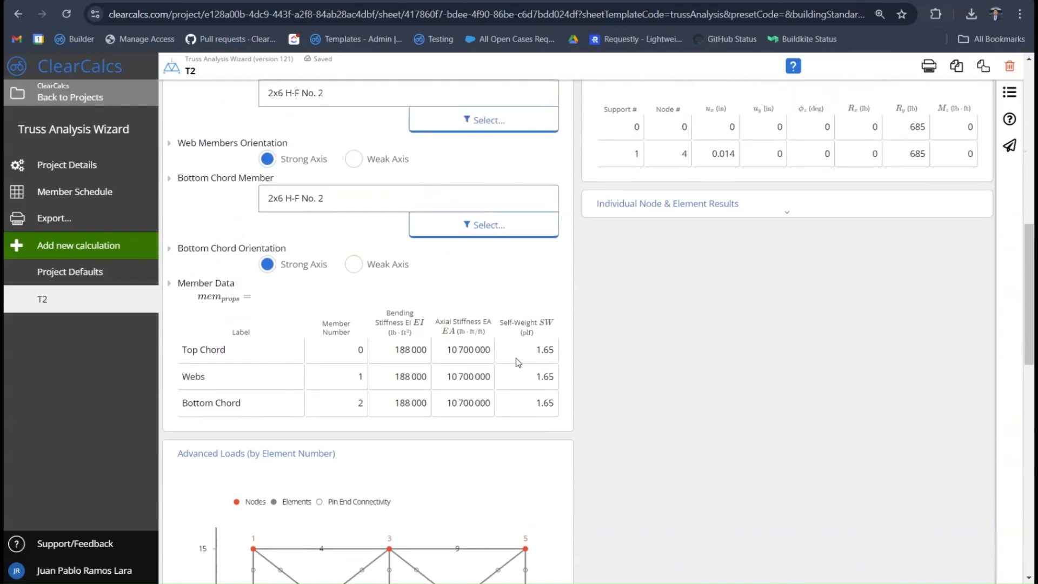
pyautogui.scroll(1, 516, 357)
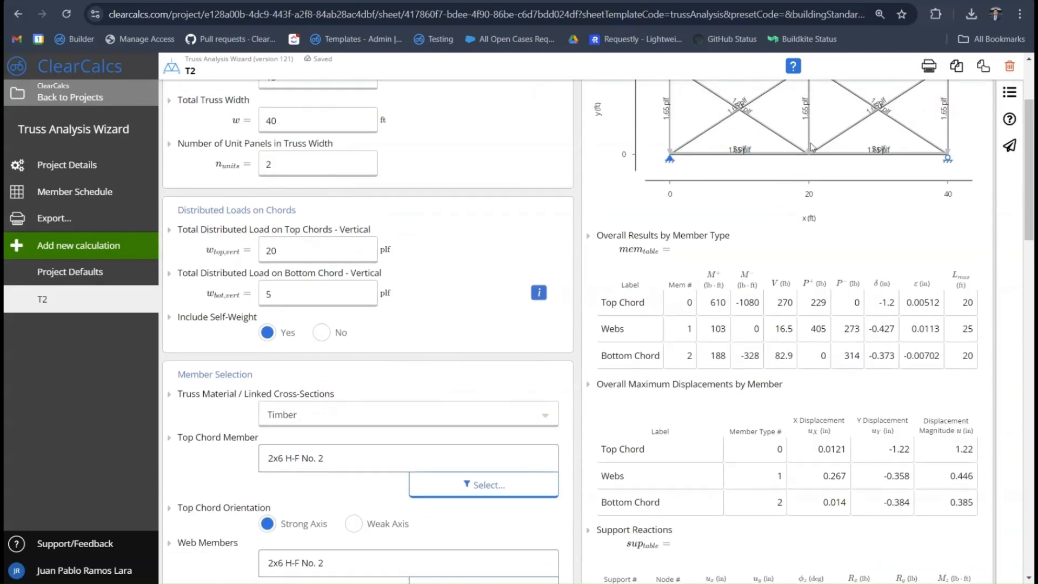
pyautogui.click(326, 256)
pyautogui.scroll(1, 306, 281)
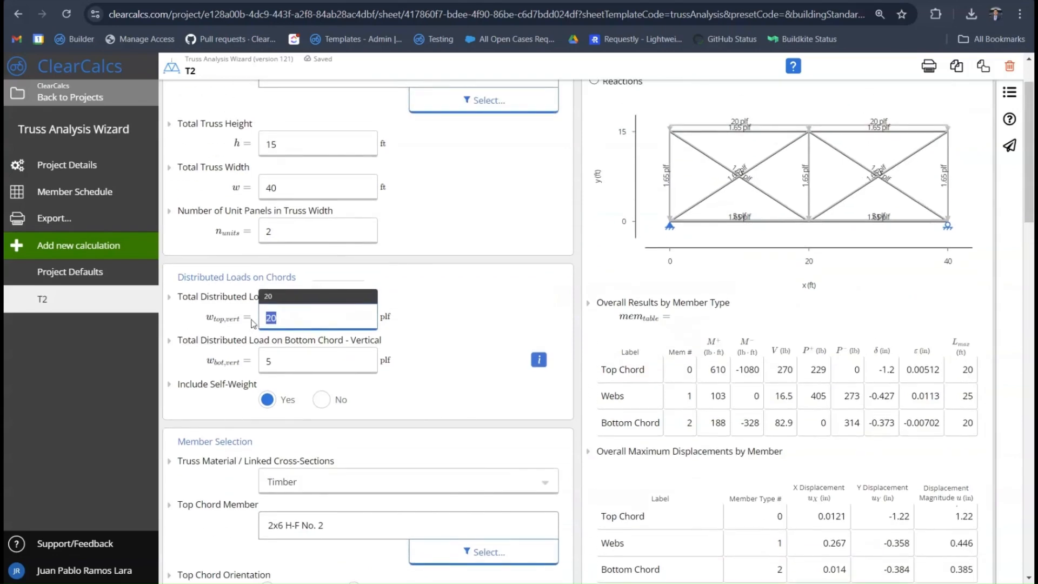
pyautogui.click(540, 306)
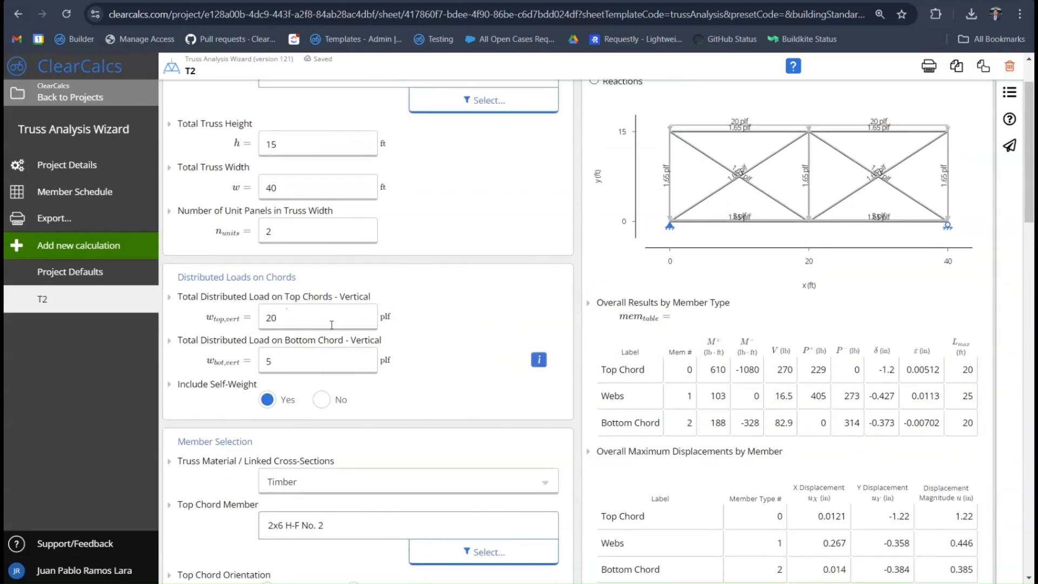
pyautogui.click(331, 324)
pyautogui.write('30')
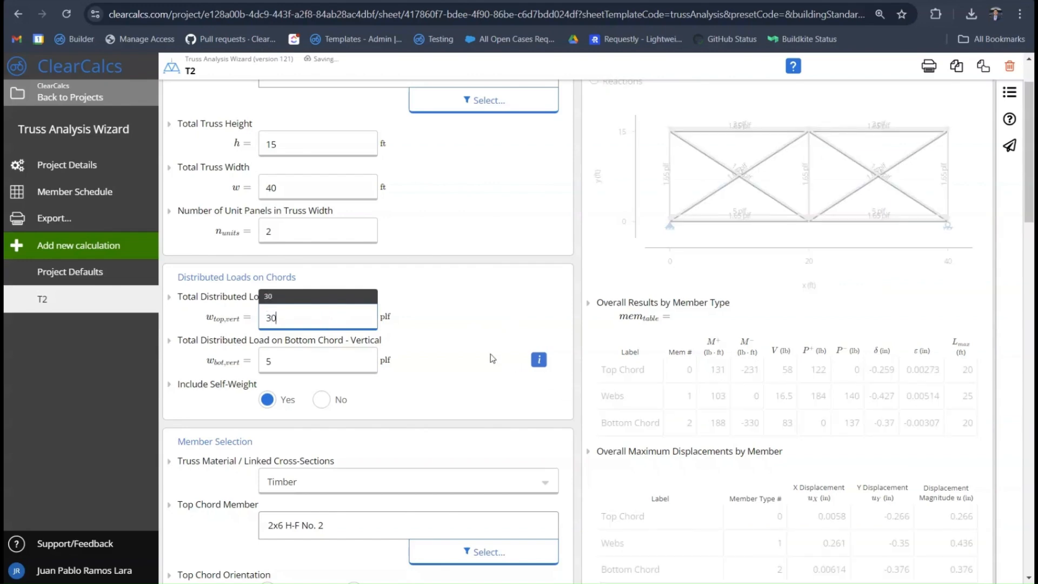
pyautogui.click(464, 346)
pyautogui.click(464, 347)
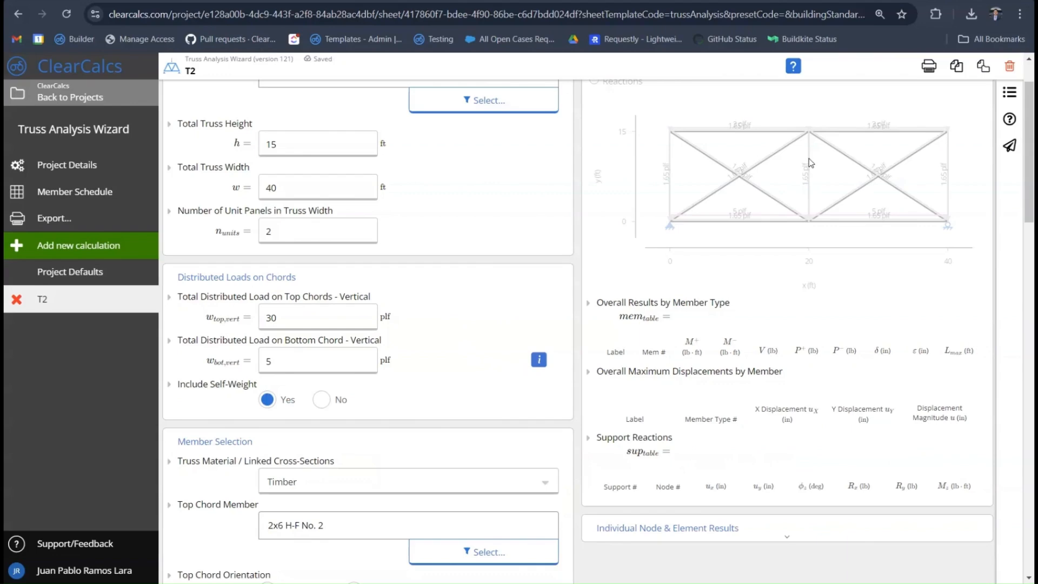
pyautogui.click(290, 361)
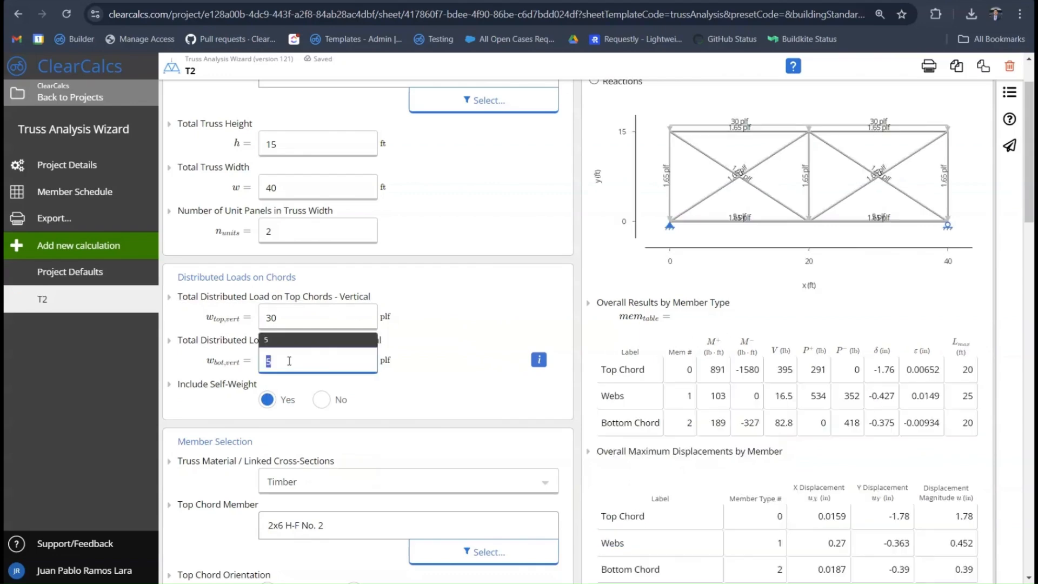
pyautogui.write('20')
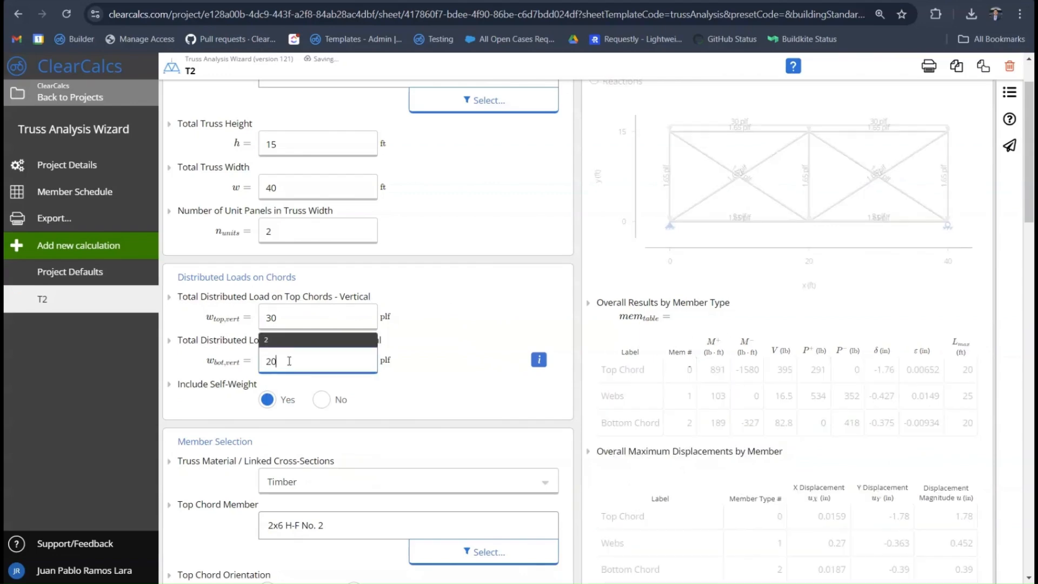
# Step: Apply the 20 plf bottom chord load and check both chord loads in the loads and supports diagram
pyautogui.click(464, 329)
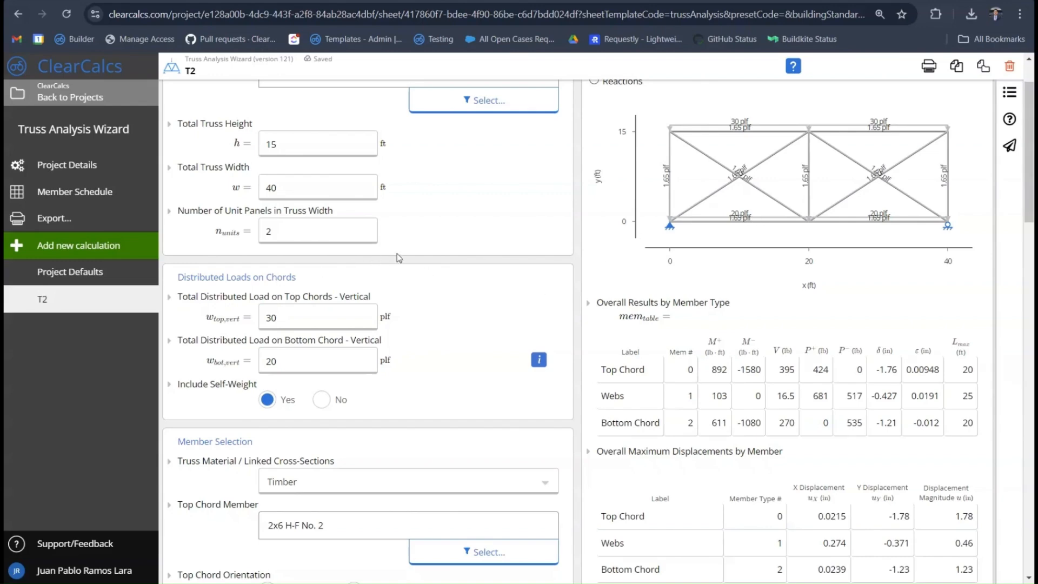
pyautogui.scroll(-1, 398, 254)
pyautogui.scroll(2, 497, 373)
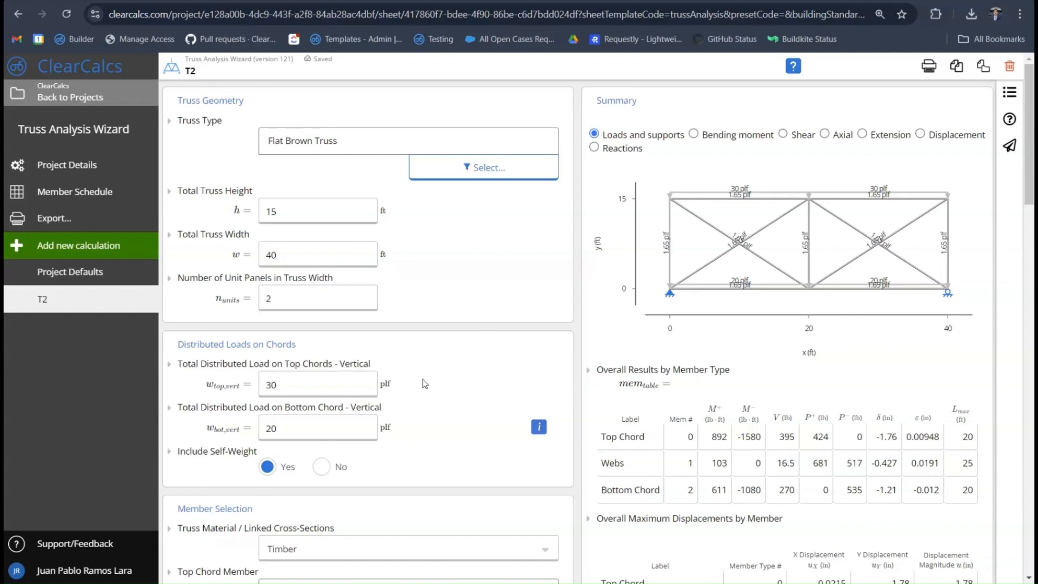
# Step: Exclude self-weight from the truss loads to compare the results, and include it again
pyautogui.click(333, 470)
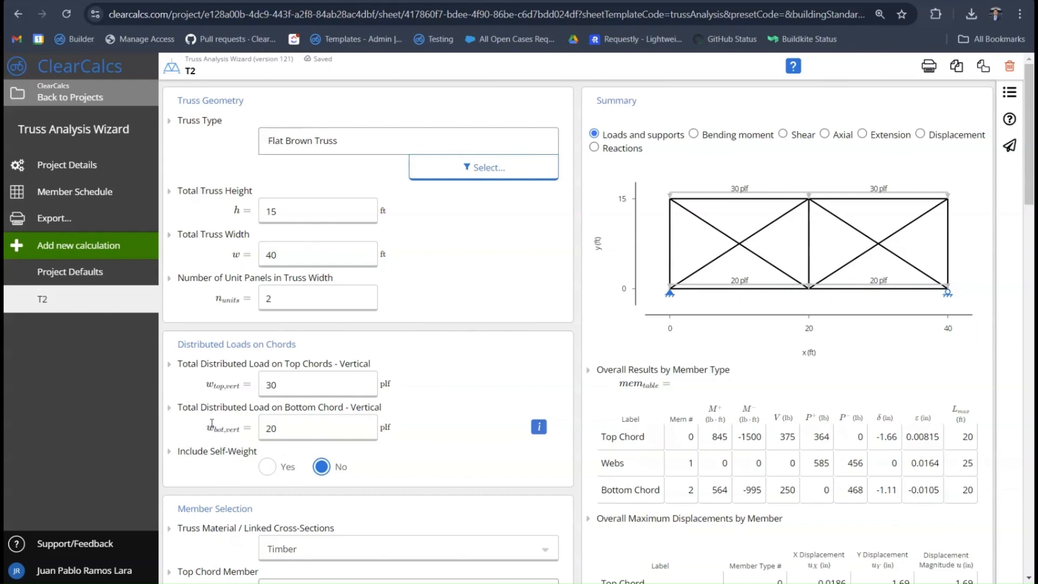
pyautogui.click(267, 467)
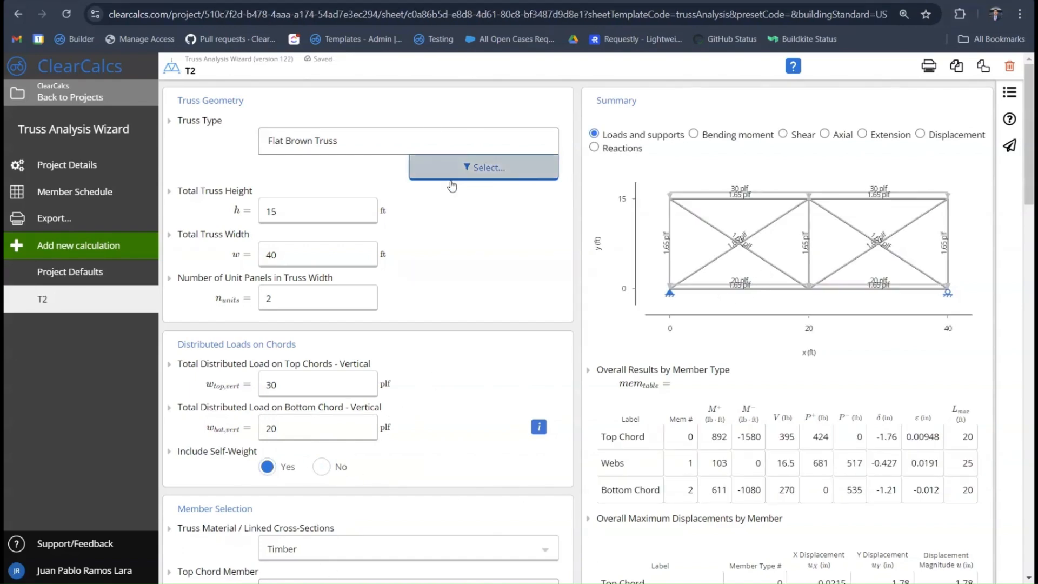
# Step: Change the FEA support at node 0 to Fixed and check it in the loads and supports diagram
pyautogui.scroll(-20, 449, 199)
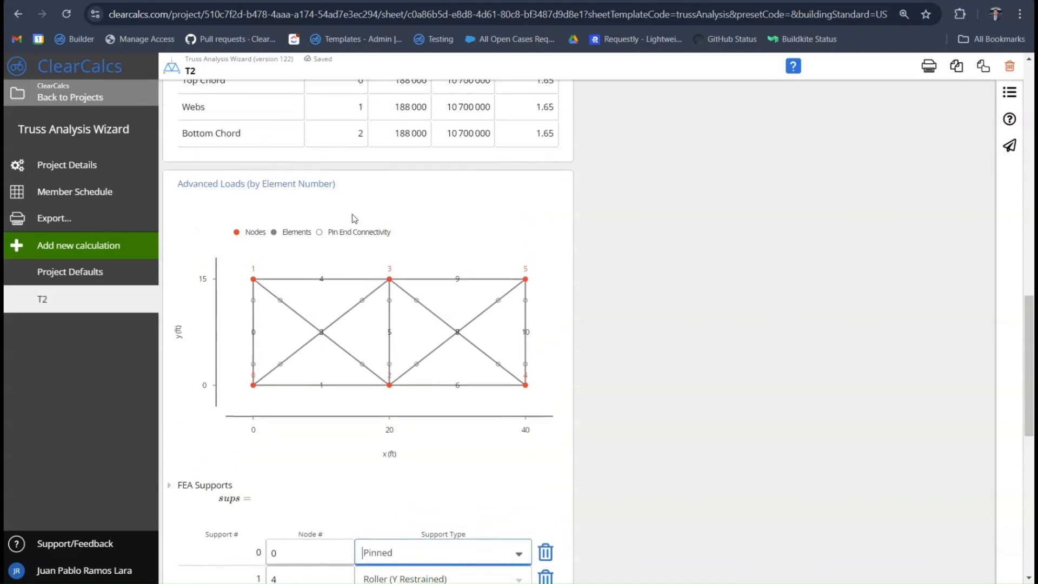
pyautogui.scroll(-2, 209, 464)
pyautogui.scroll(1, 445, 370)
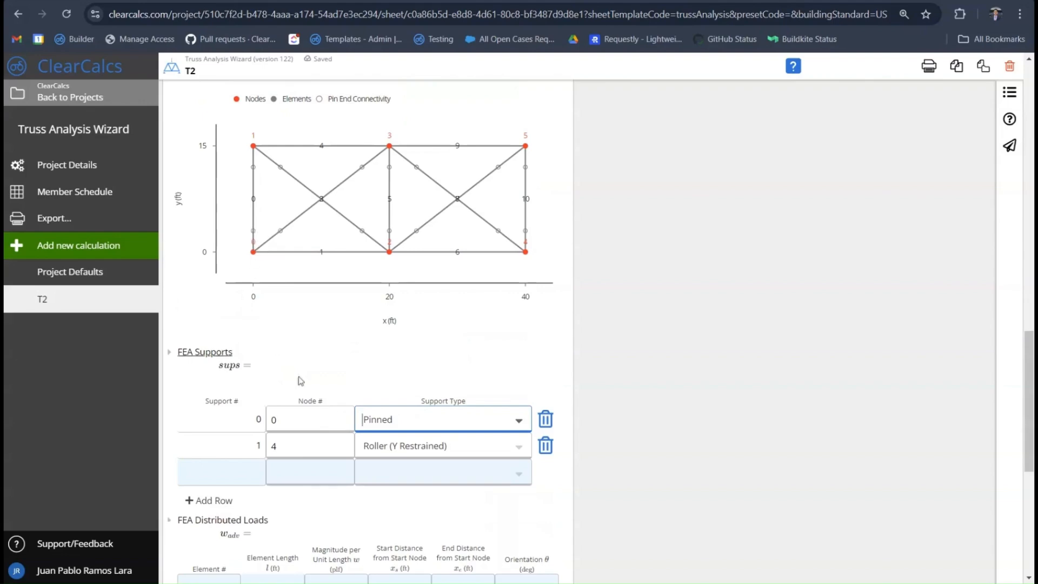
pyautogui.click(411, 425)
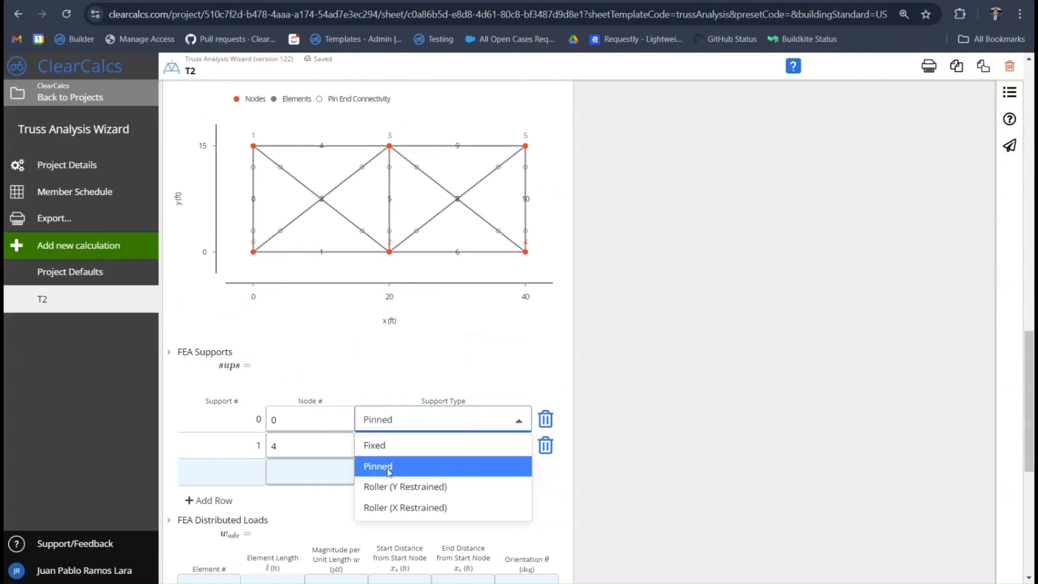
pyautogui.click(389, 448)
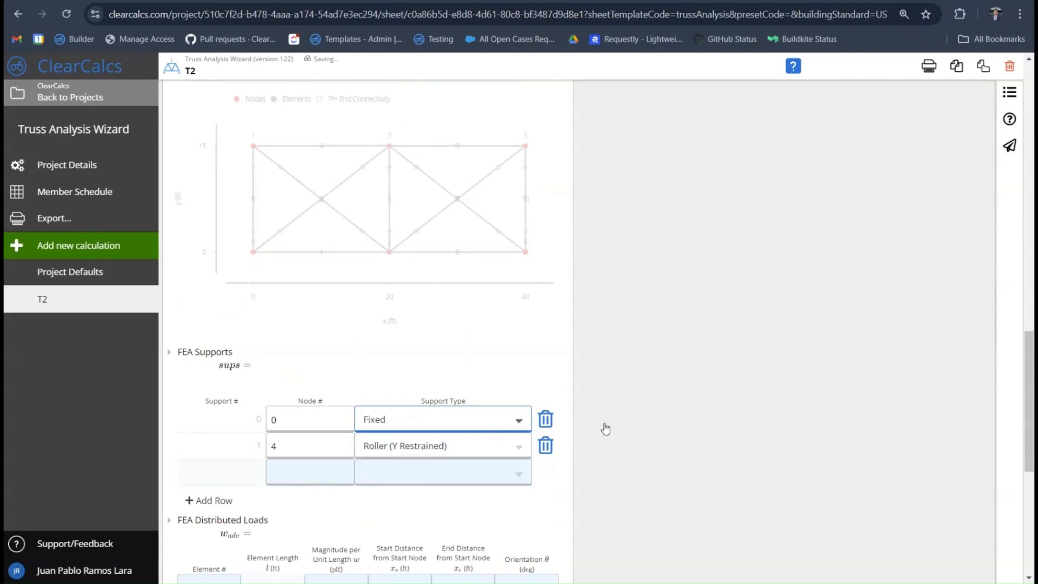
pyautogui.scroll(5, 786, 335)
pyautogui.scroll(10, 788, 339)
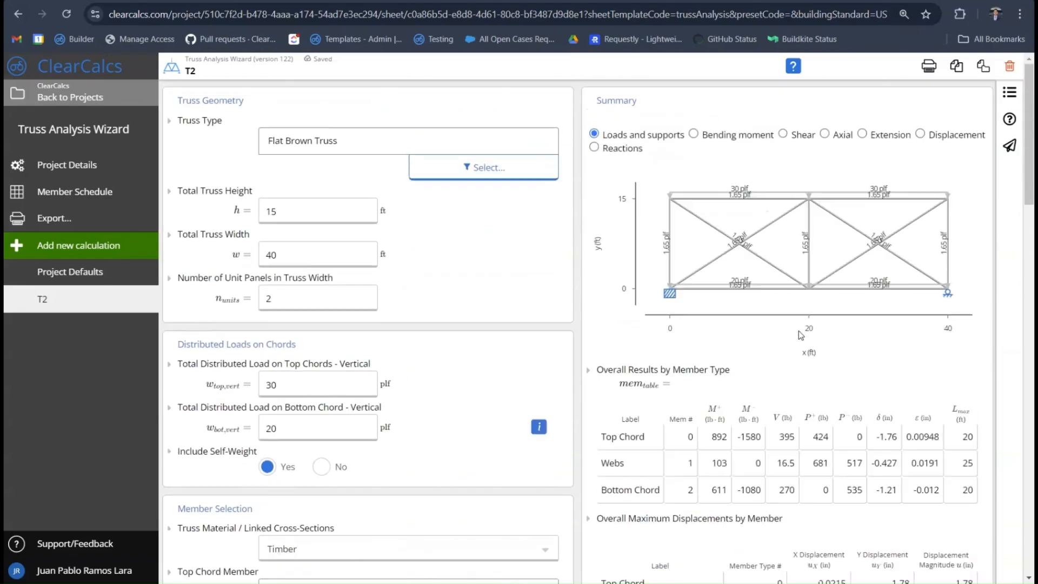
# Step: Add an FEA distributed load of 60 plf on element 1 and check it in the summary diagram
pyautogui.scroll(-12, 556, 356)
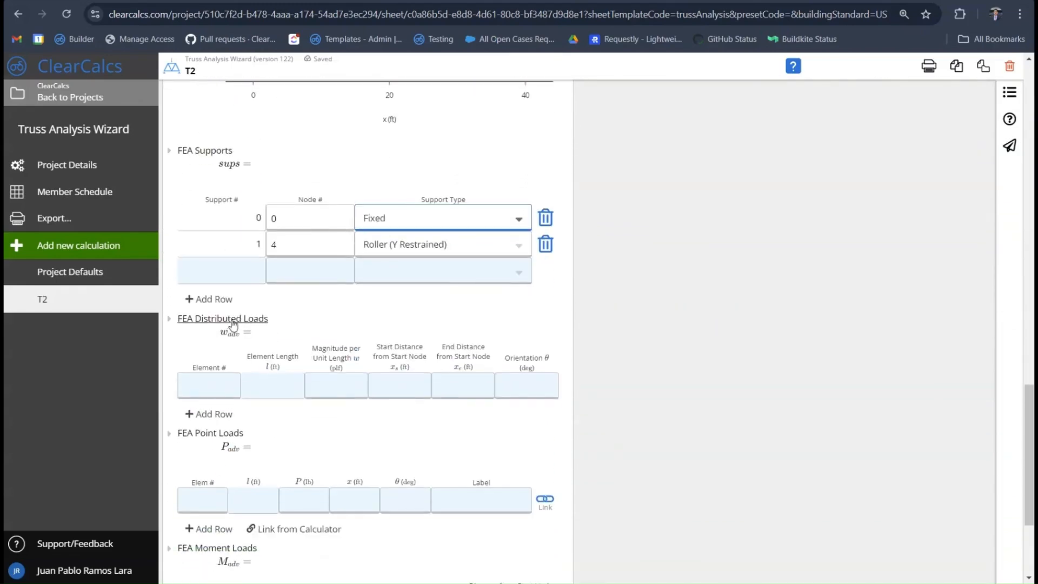
pyautogui.click(231, 382)
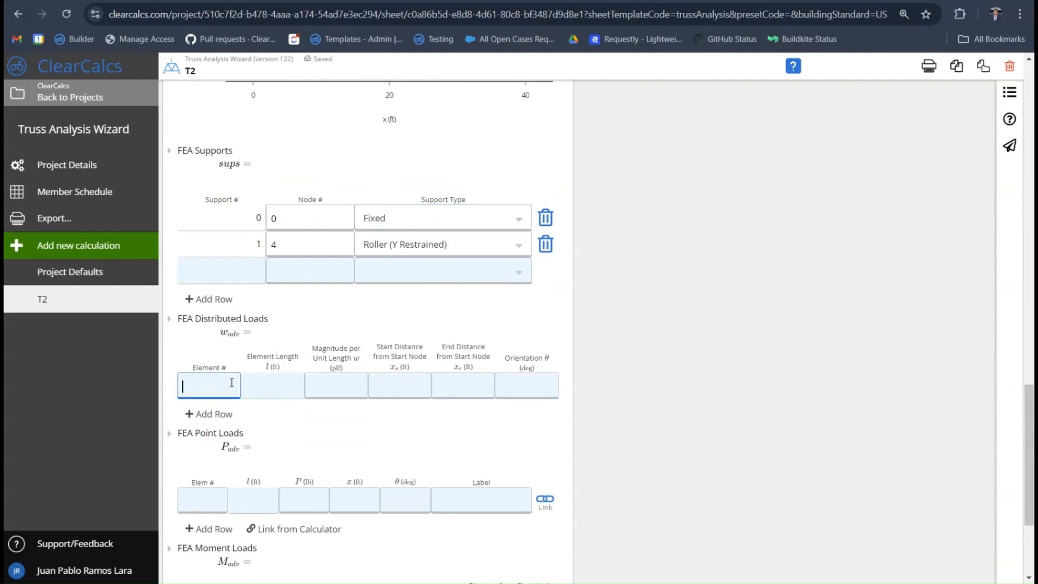
pyautogui.scroll(2, 232, 382)
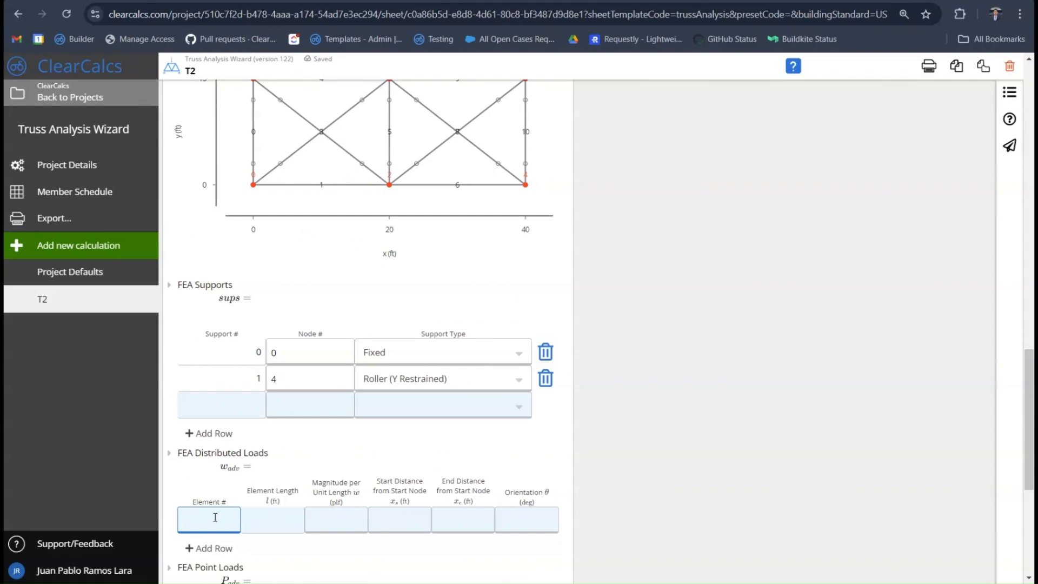
pyautogui.write('1')
pyautogui.click(319, 525)
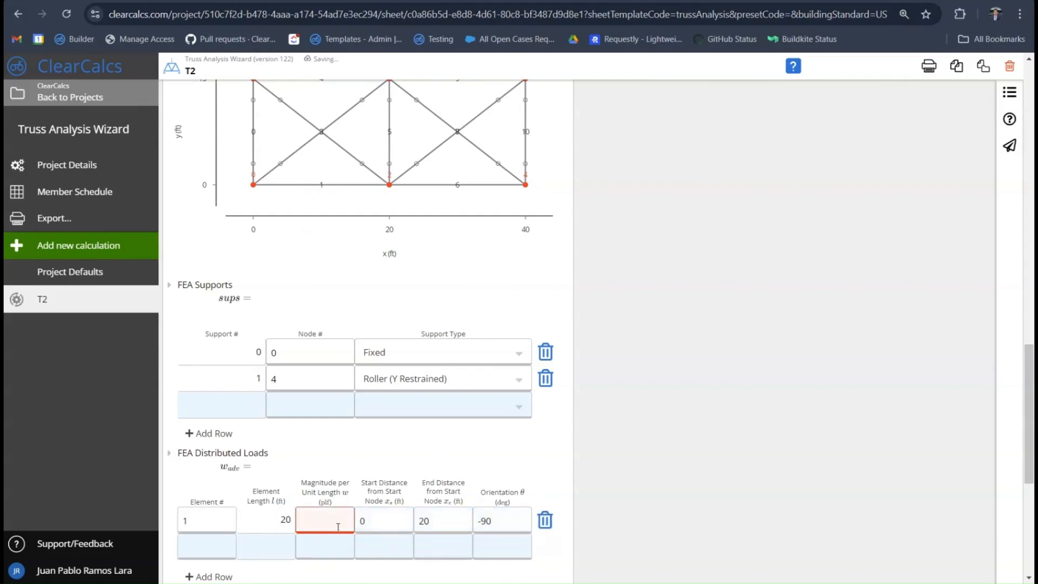
pyautogui.write('60')
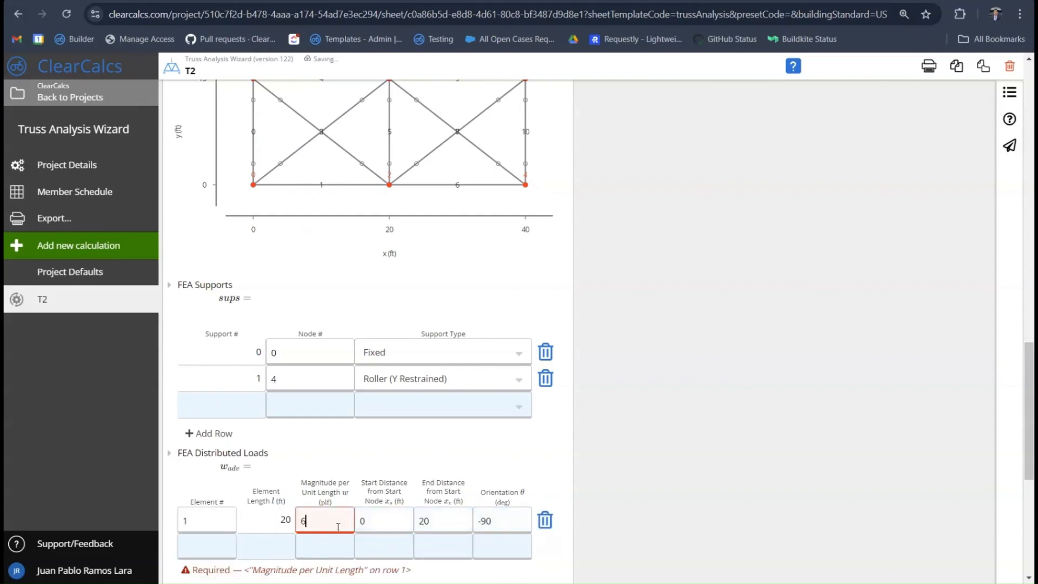
pyautogui.click(728, 345)
pyautogui.scroll(15, 735, 324)
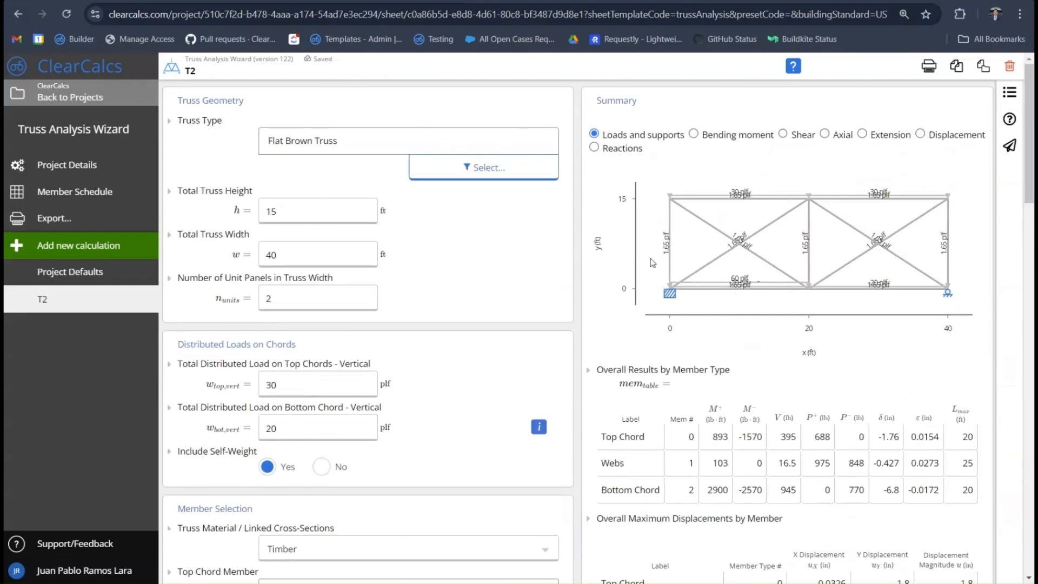
# Step: Add an FEA point load of 60 lb on element 1, the first bottom chord element
pyautogui.scroll(-15, 652, 265)
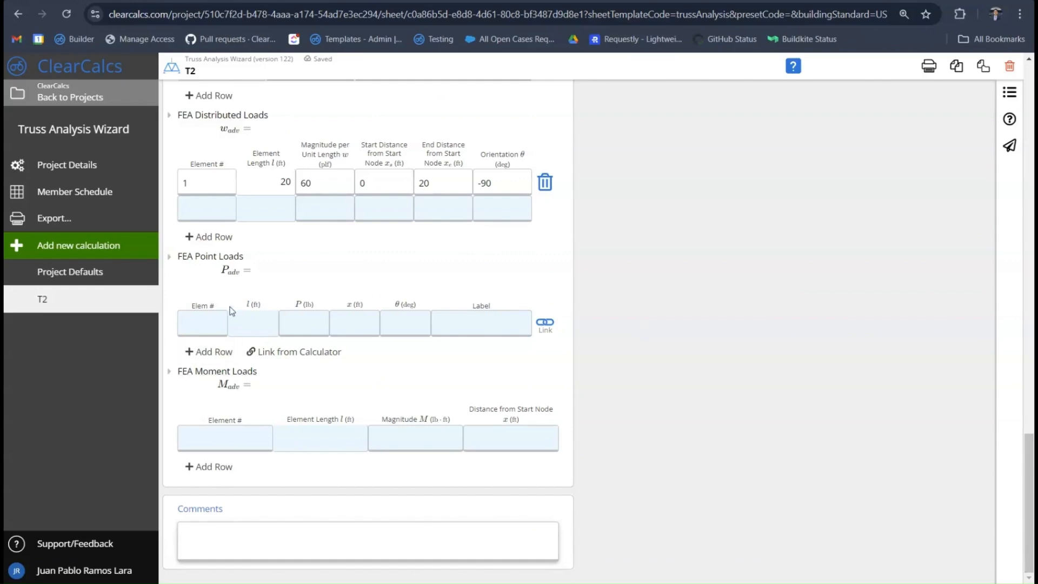
pyautogui.scroll(7, 226, 254)
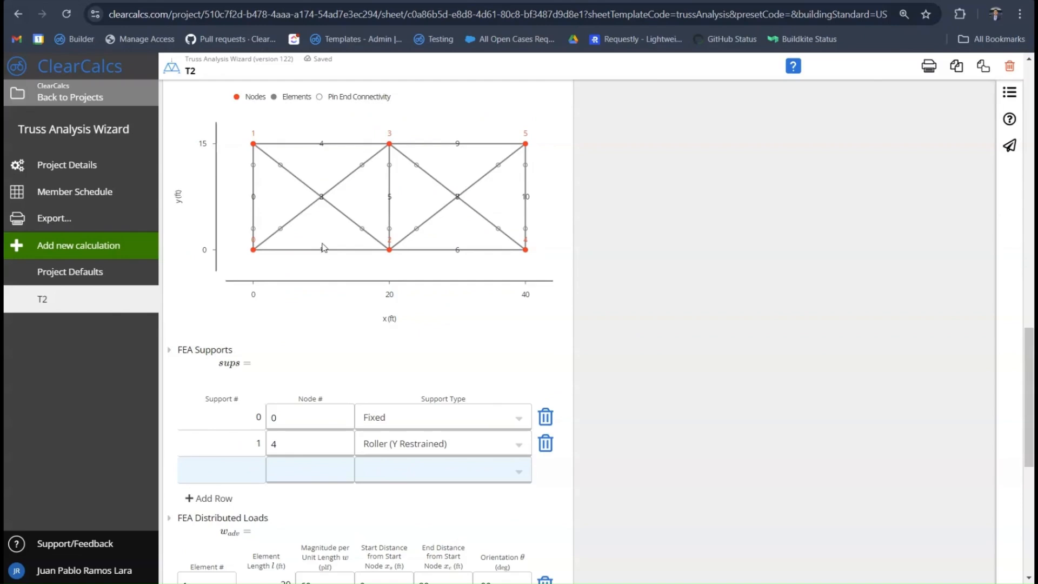
pyautogui.scroll(-5, 319, 254)
pyautogui.scroll(-3, 307, 261)
pyautogui.click(203, 317)
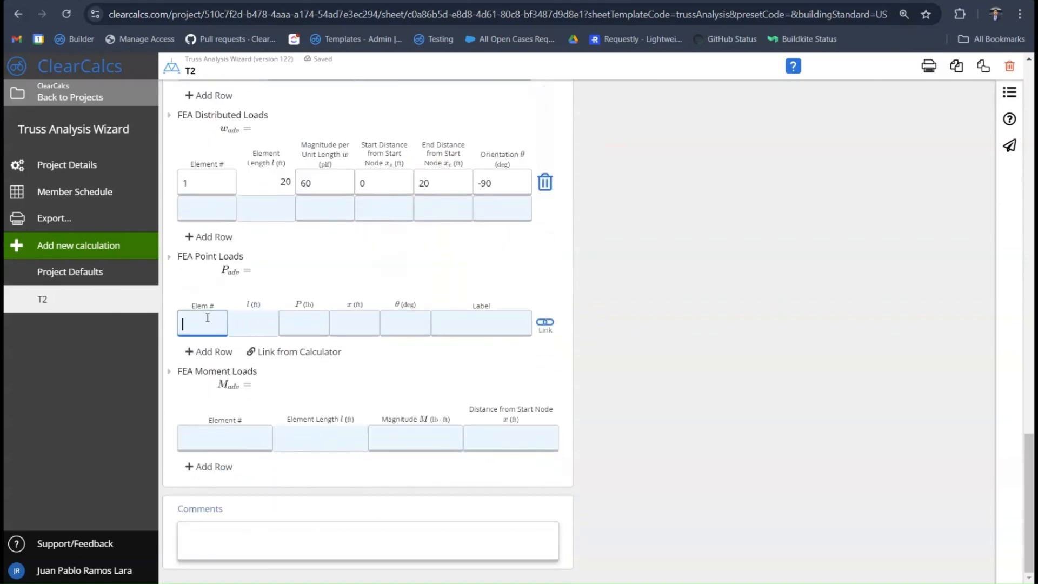
pyautogui.write('1')
pyautogui.click(296, 325)
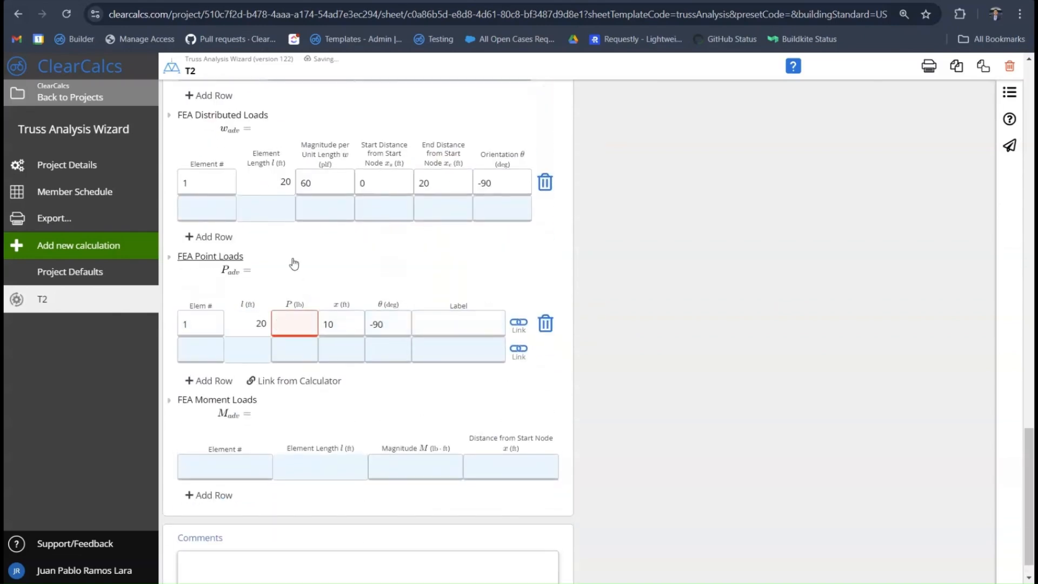
pyautogui.scroll(1, 296, 265)
pyautogui.write('60')
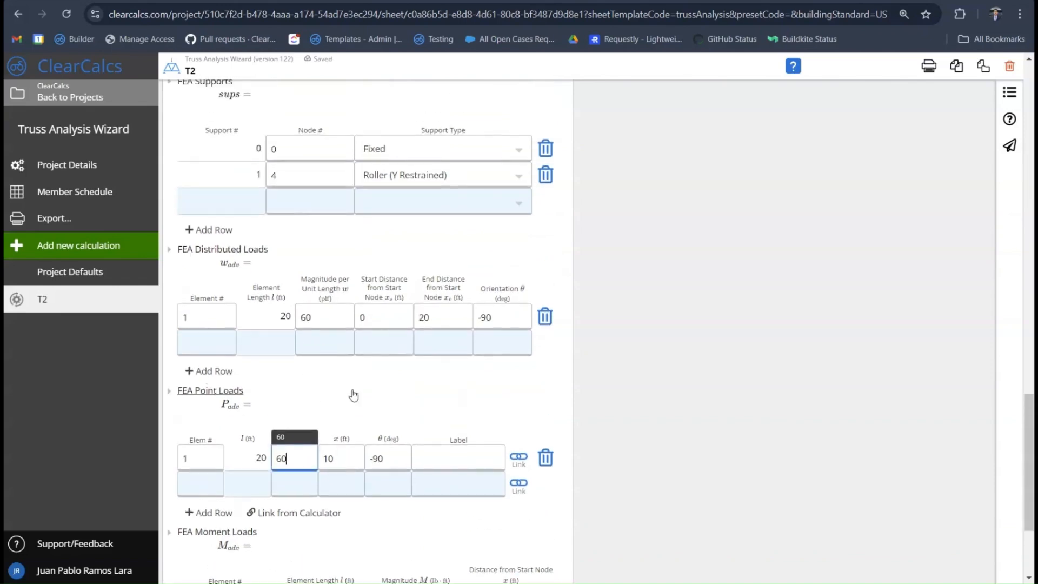
# Step: Position the element 1 point load 2 ft from the start node and inspect it in the loads and supports diagram
pyautogui.click(357, 457)
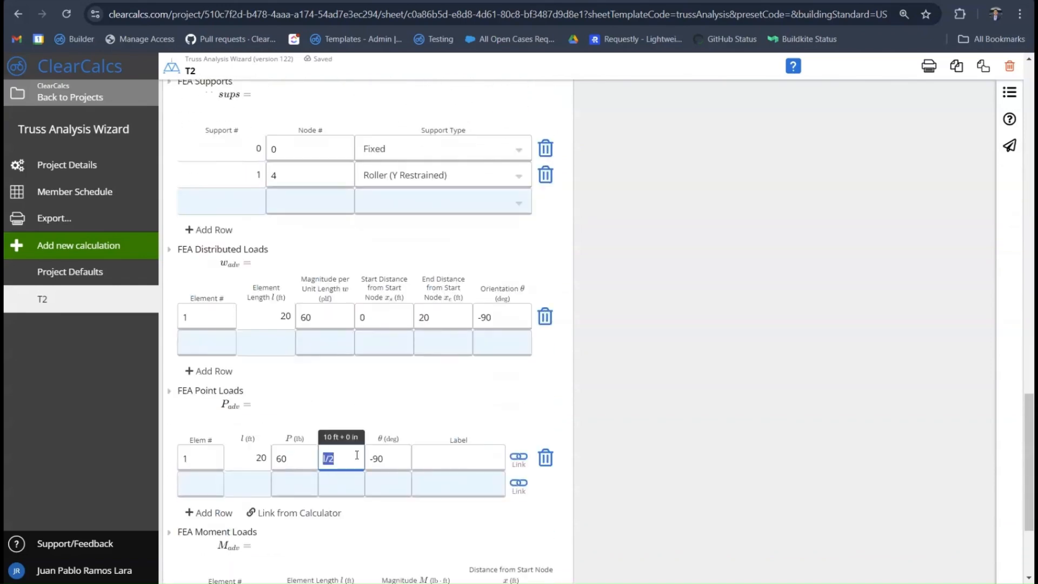
pyautogui.write('2ft')
pyautogui.click(457, 423)
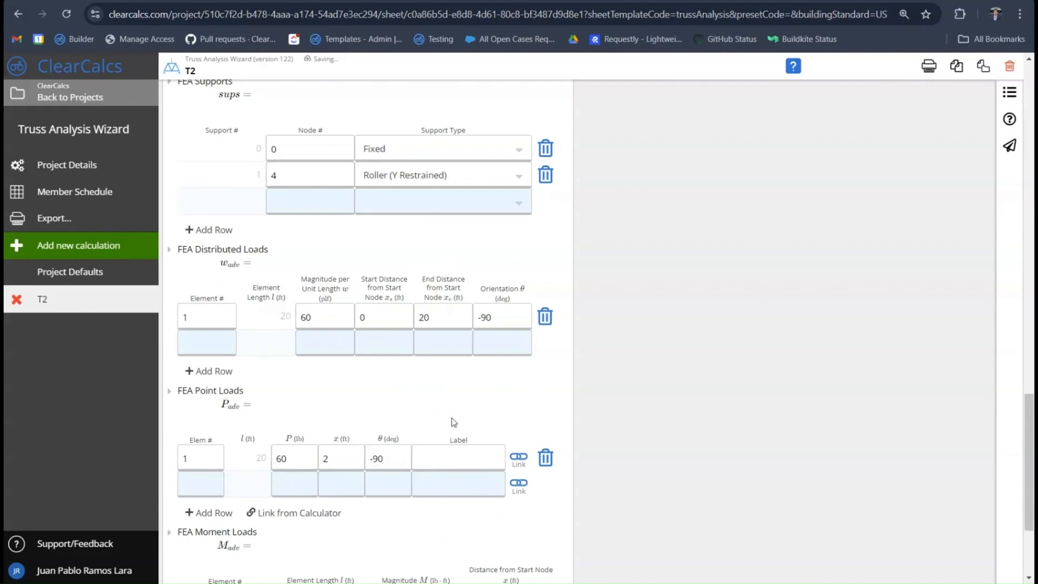
pyautogui.moveTo(1032, 414); pyautogui.dragTo(1027, 84)
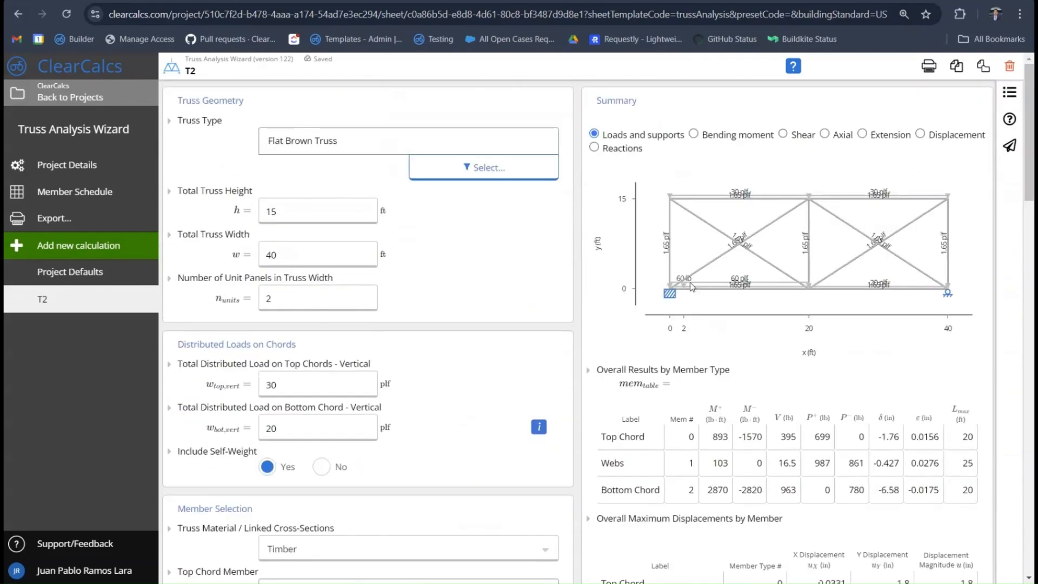
pyautogui.keyDown('ctrl'); pyautogui.scroll(10, 703, 282); pyautogui.keyUp('ctrl')
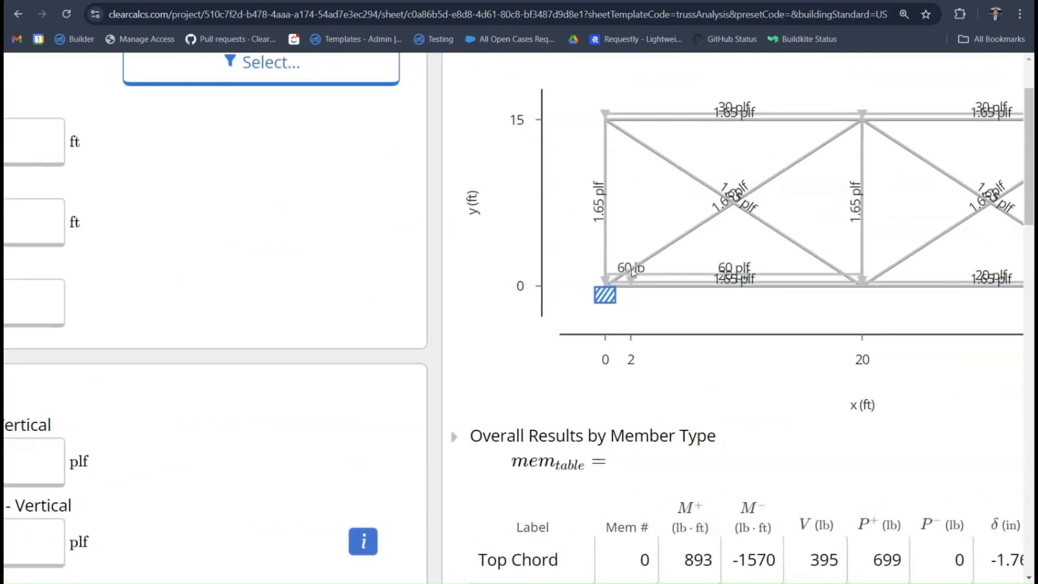
pyautogui.keyDown('ctrl'); pyautogui.scroll(-10, 631, 269); pyautogui.keyUp('ctrl')
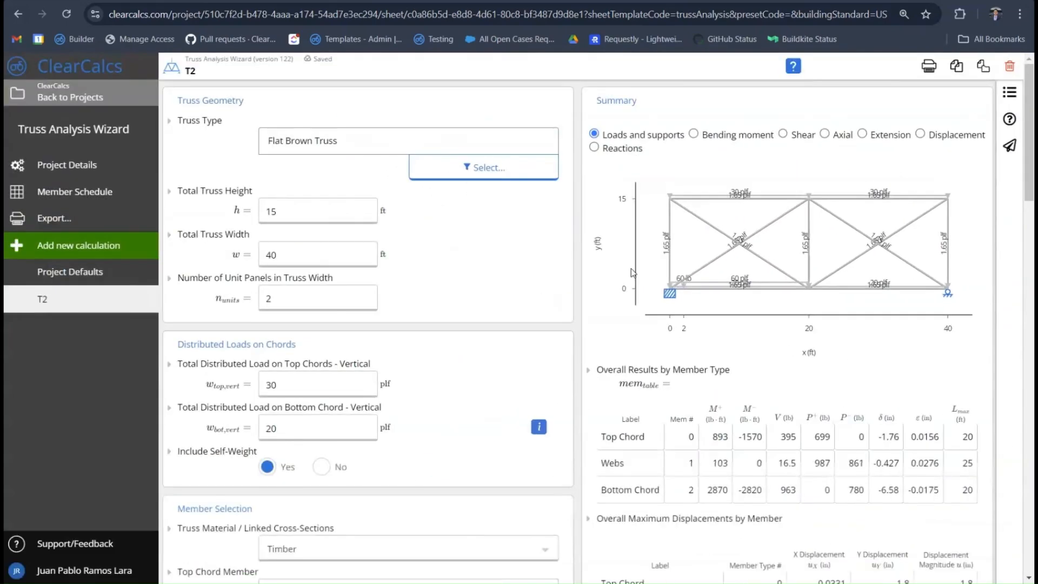
# Step: Add a US Beam Analysis calculation to the project, keeping its default sheet name, and dismiss the sheet details
pyautogui.scroll(-9, 484, 287)
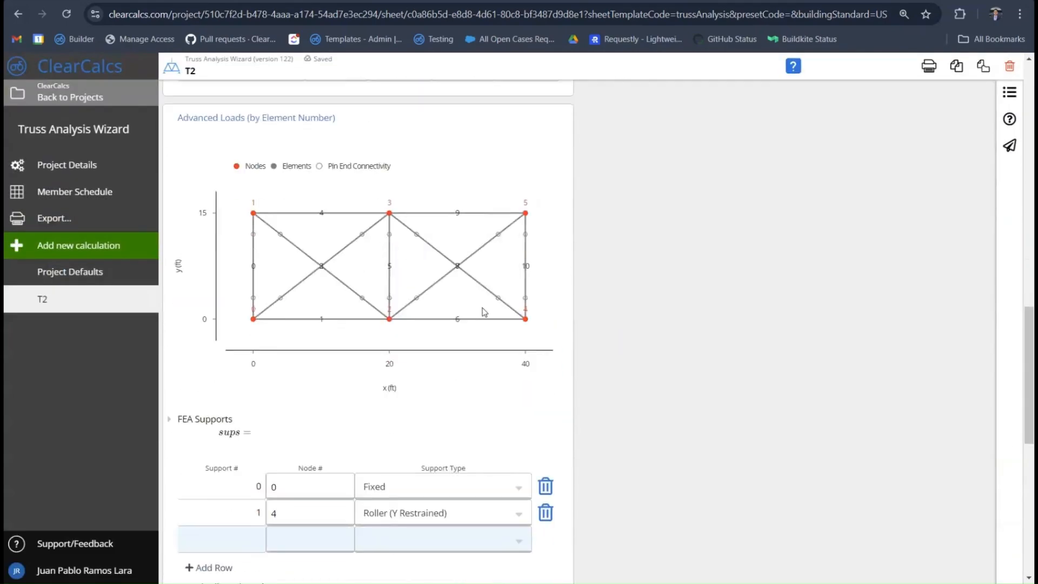
pyautogui.scroll(-8, 484, 287)
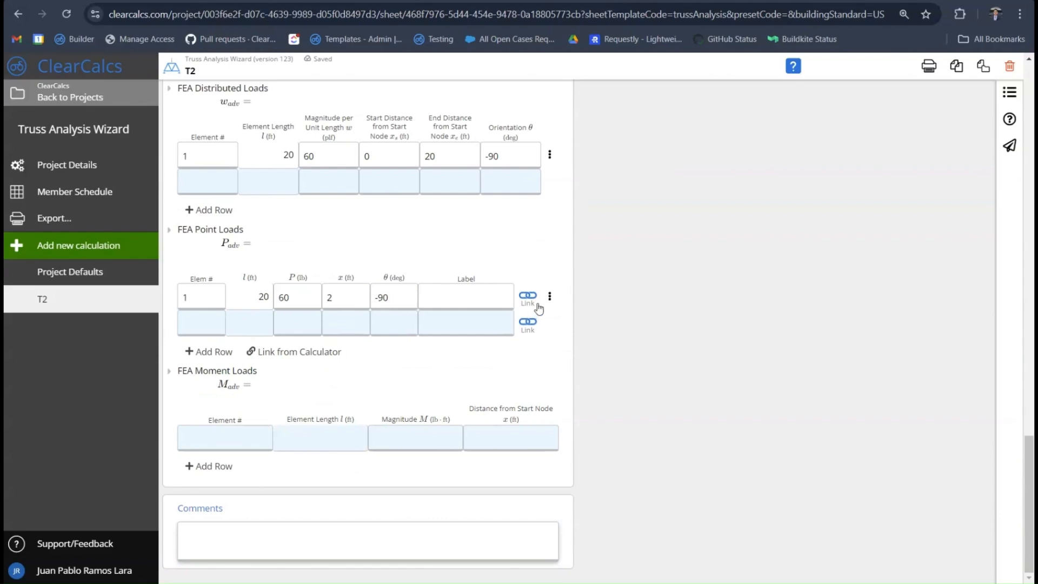
pyautogui.click(113, 248)
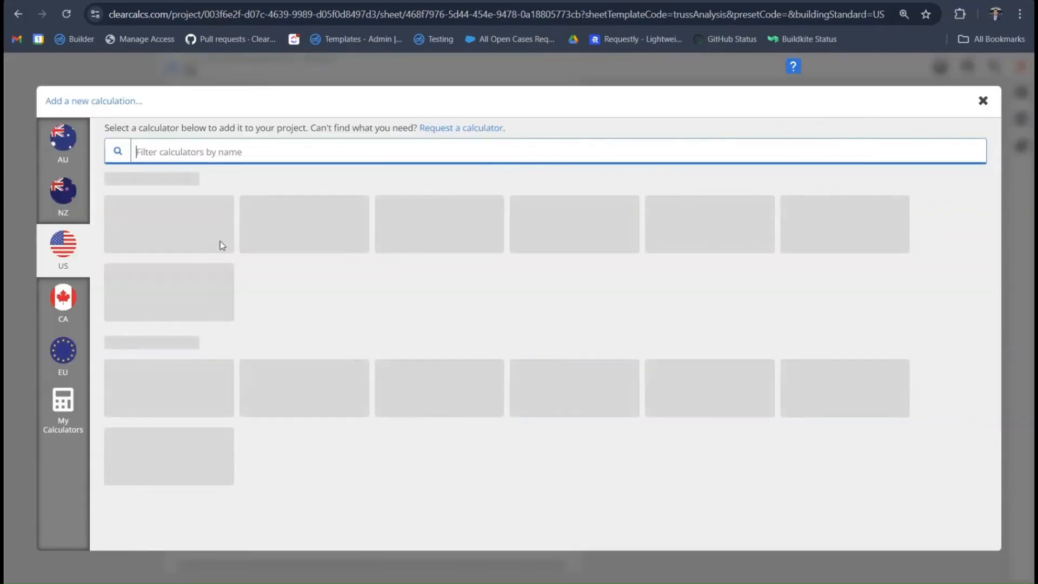
pyautogui.scroll(-4, 234, 236)
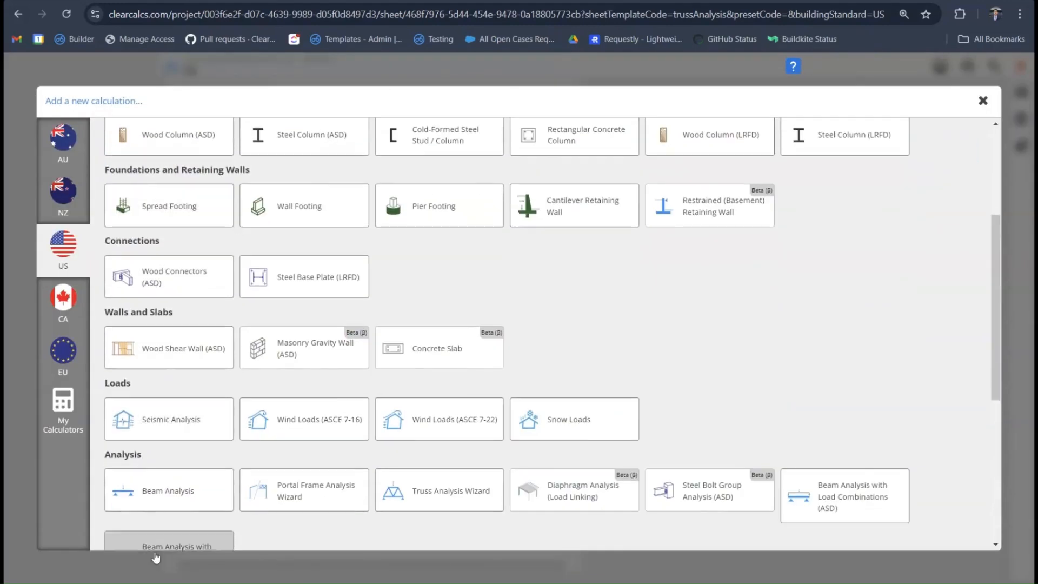
pyautogui.click(190, 490)
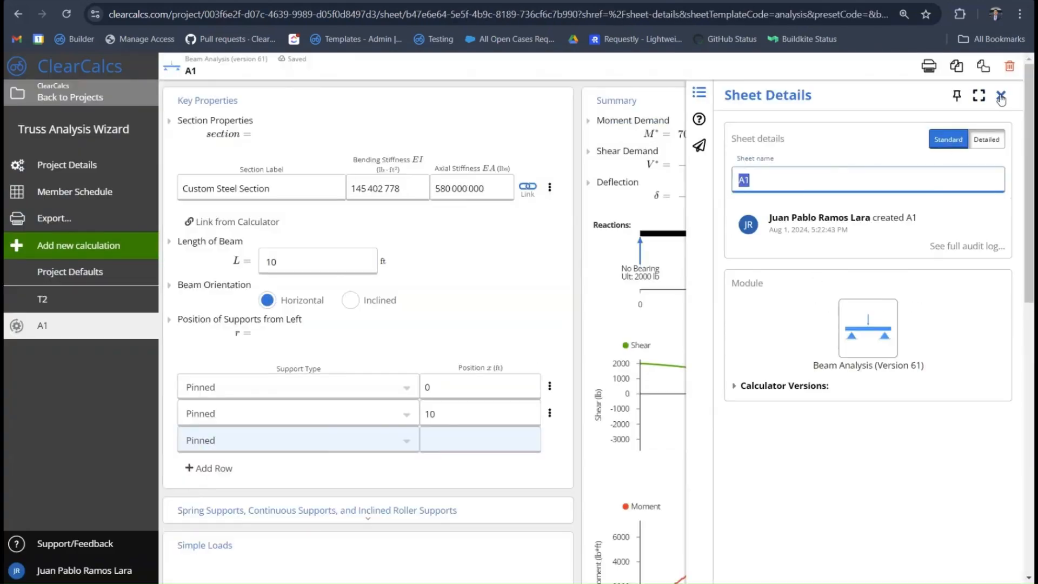
pyautogui.click(1001, 95)
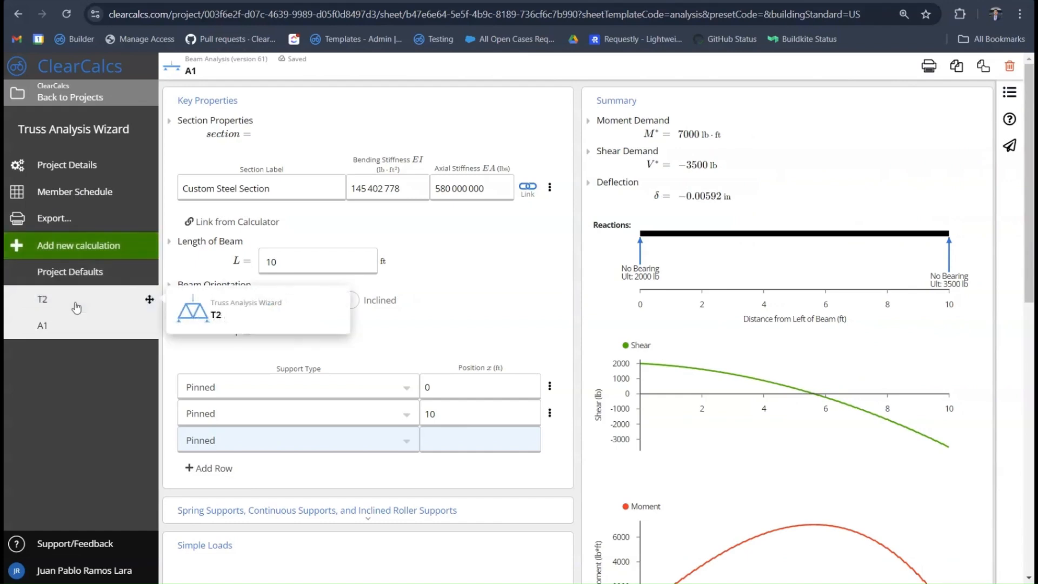
# Step: Return to the T2 truss sheet and expand its Advanced Loads section to show the FEA point loads table
pyautogui.click(76, 307)
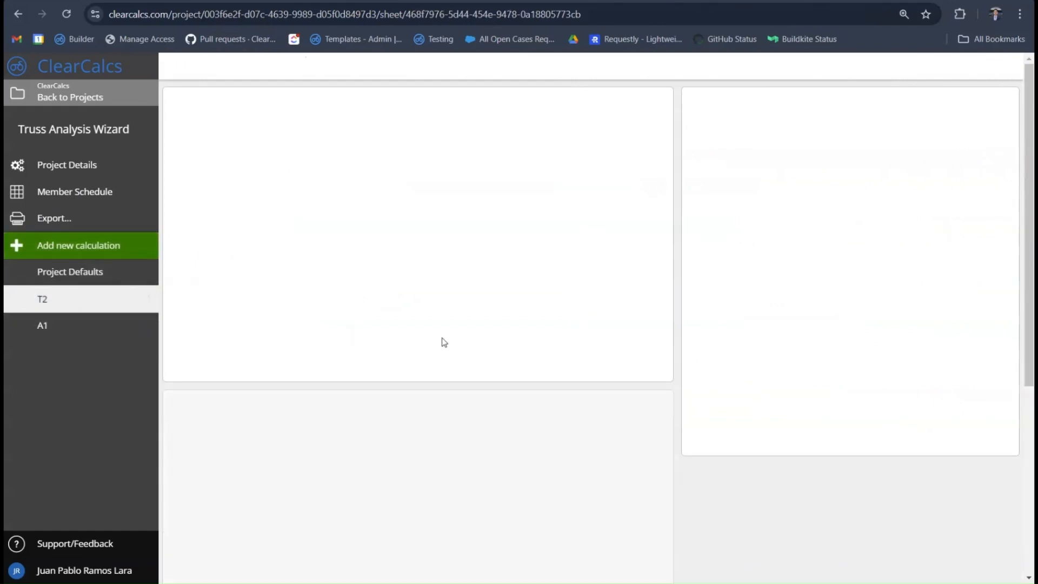
pyautogui.scroll(-1, 443, 339)
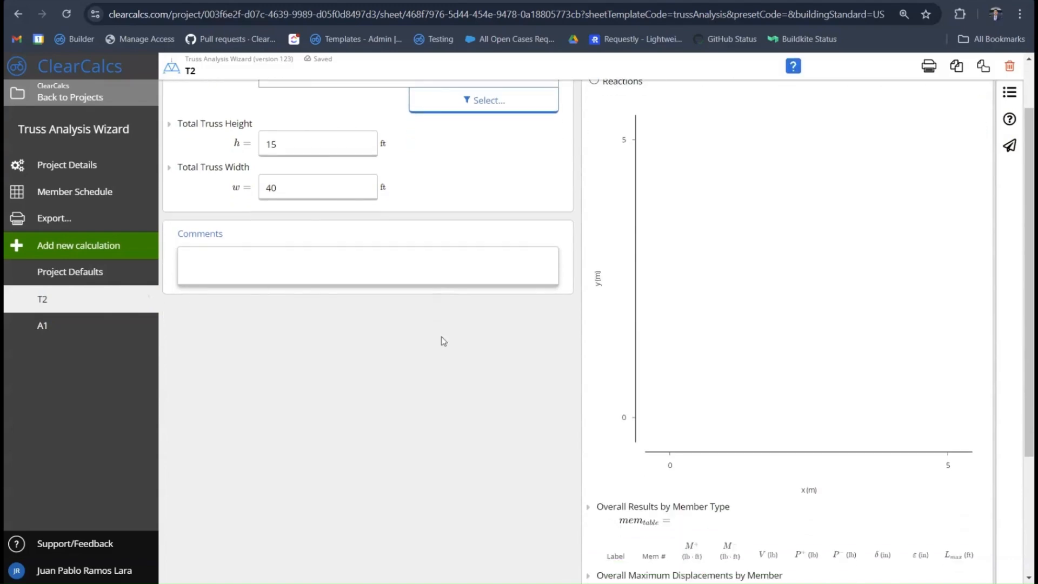
pyautogui.scroll(-10, 440, 341)
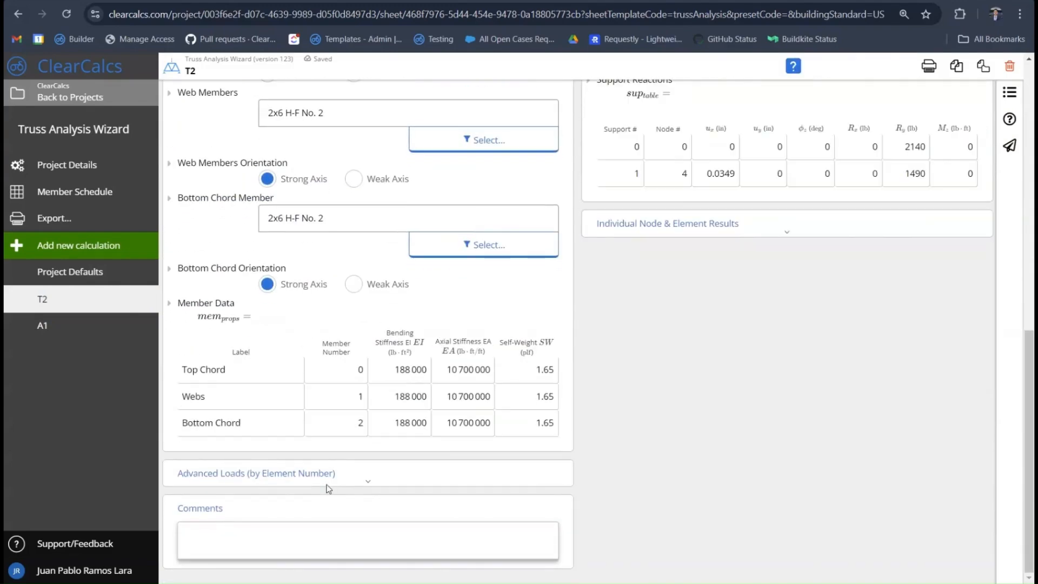
pyautogui.click(315, 473)
pyautogui.scroll(-15, 638, 332)
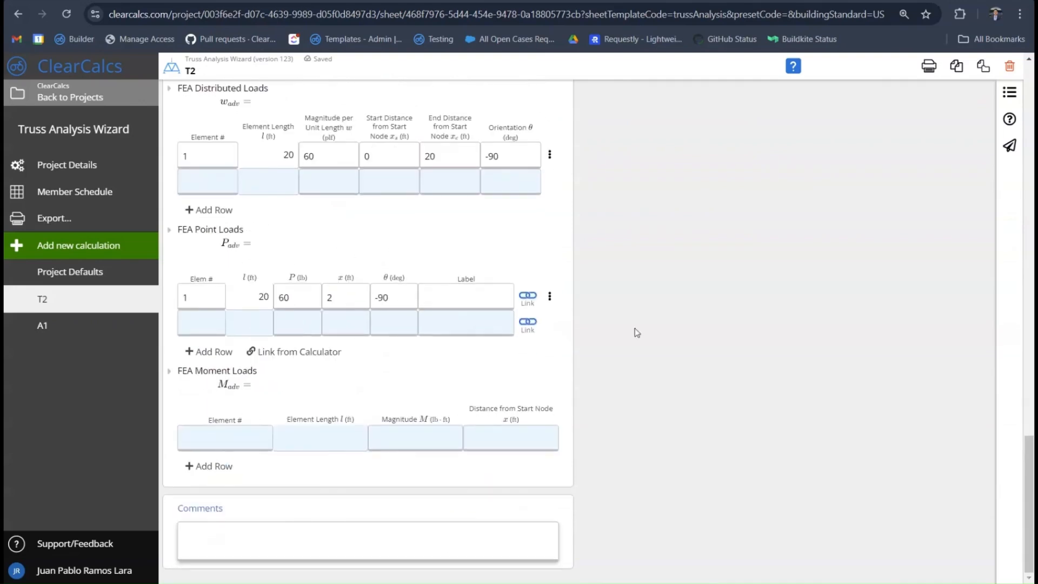
# Step: Link the element 1 FEA point load to the support 2 reaction of the A1 beam calculation
pyautogui.click(527, 298)
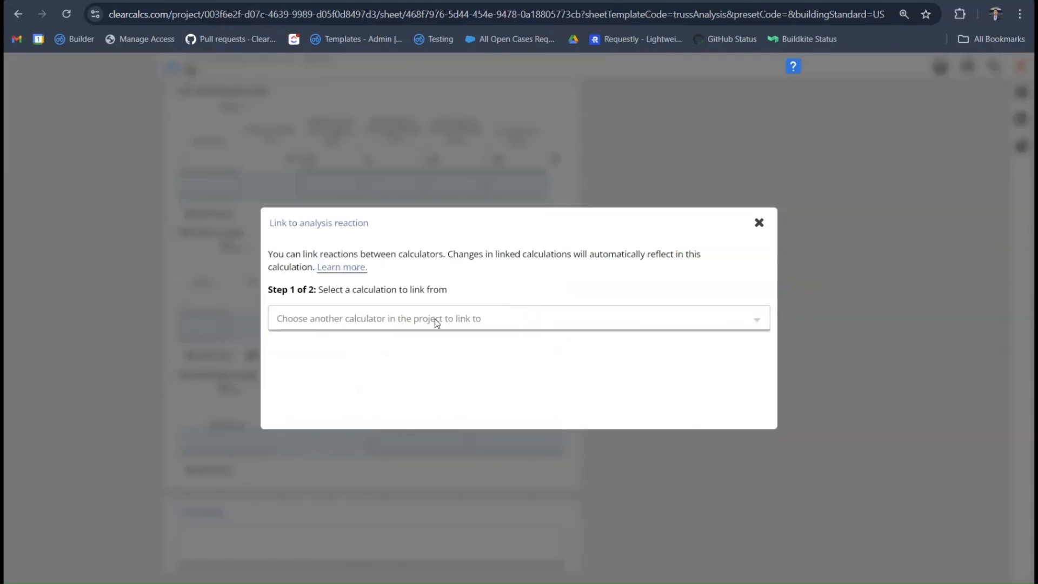
pyautogui.click(436, 320)
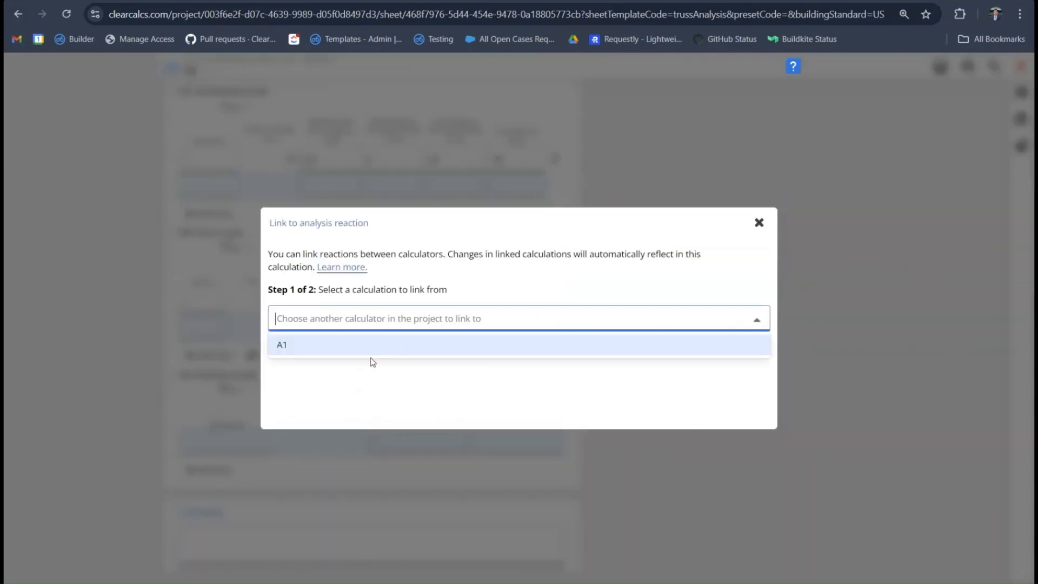
pyautogui.click(287, 347)
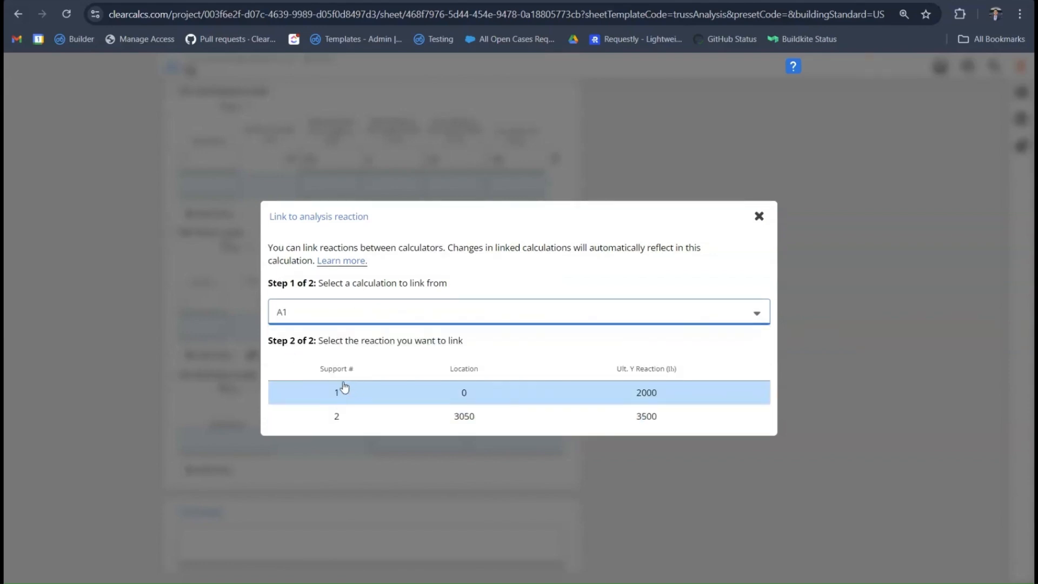
pyautogui.click(547, 420)
pyautogui.click(547, 419)
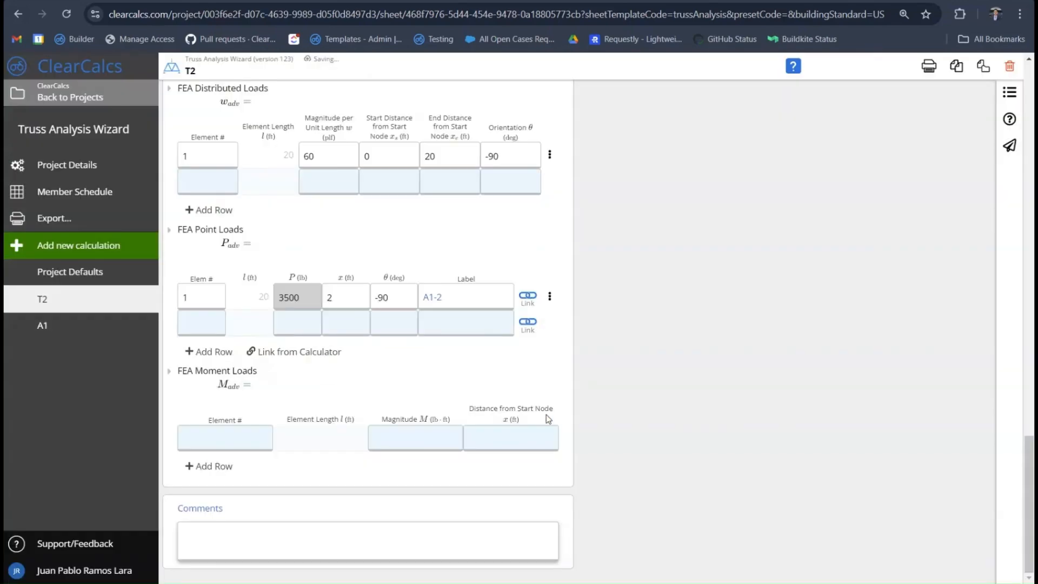
# Step: Open the linked A1 beam sheet from the point load's label and return to the T2 truss sheet's summary
pyautogui.click(439, 297)
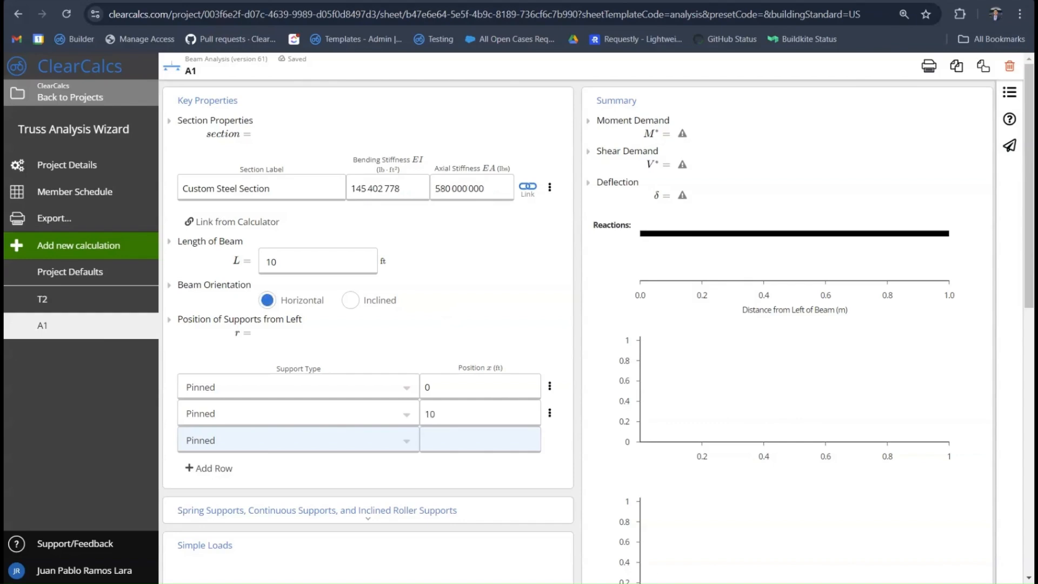
pyautogui.click(93, 315)
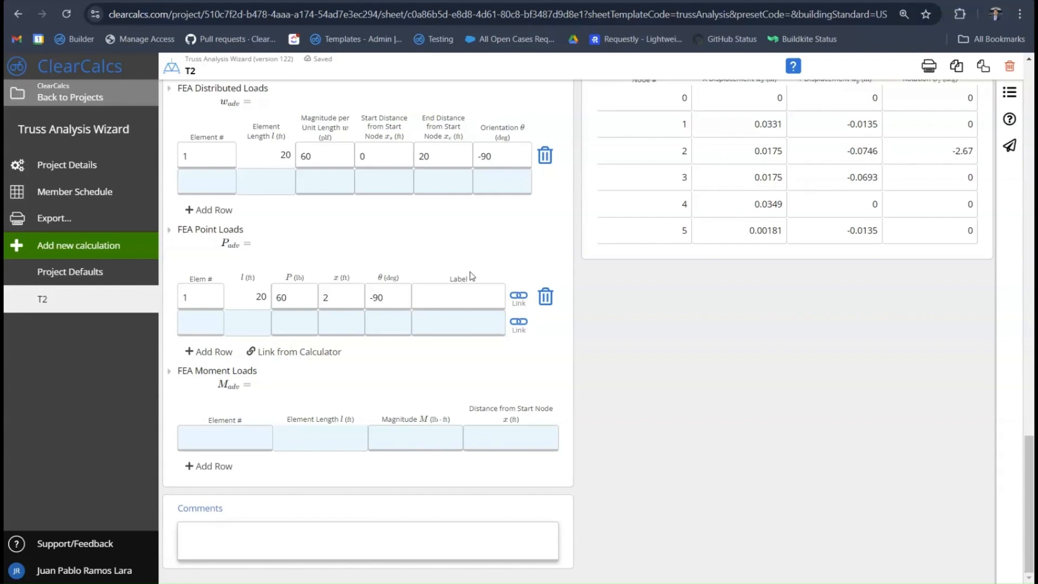
pyautogui.scroll(3, 810, 379)
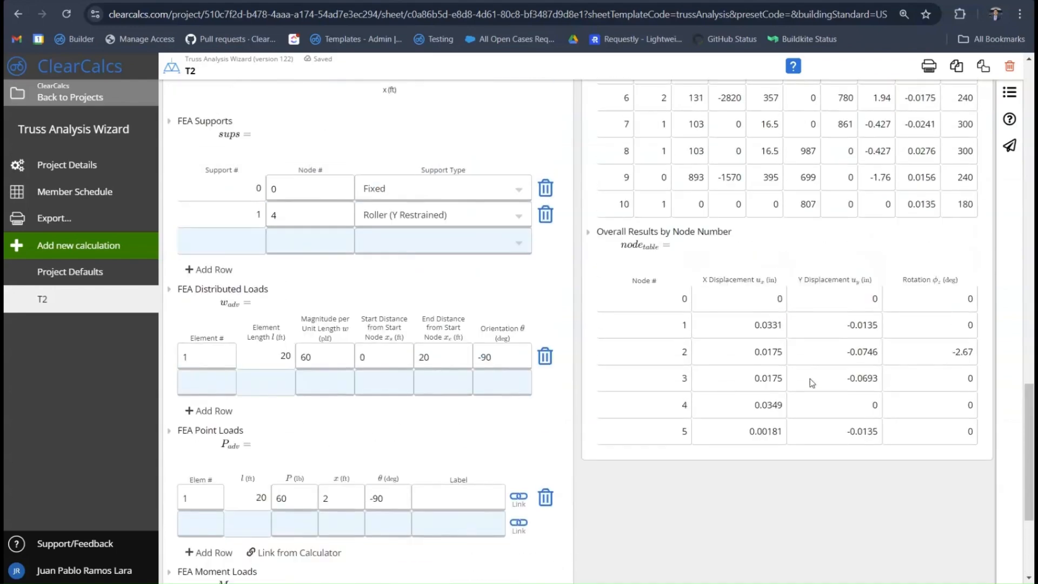
pyautogui.scroll(15, 811, 376)
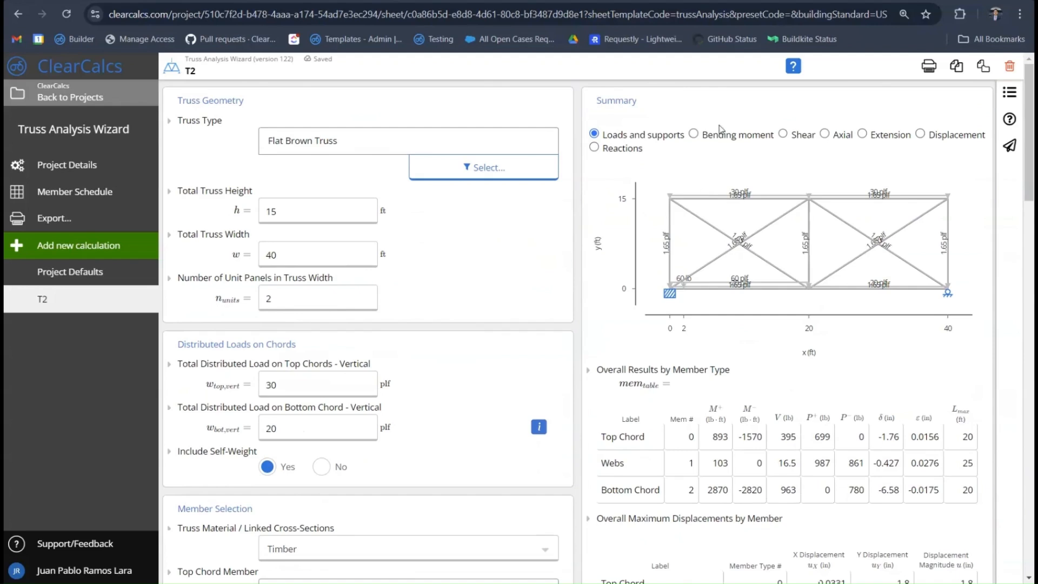
# Step: View the truss's bending moment, shear, axial, extension, displacement and reactions diagrams one after another in the summary
pyautogui.click(694, 134)
pyautogui.moveTo(716, 233)
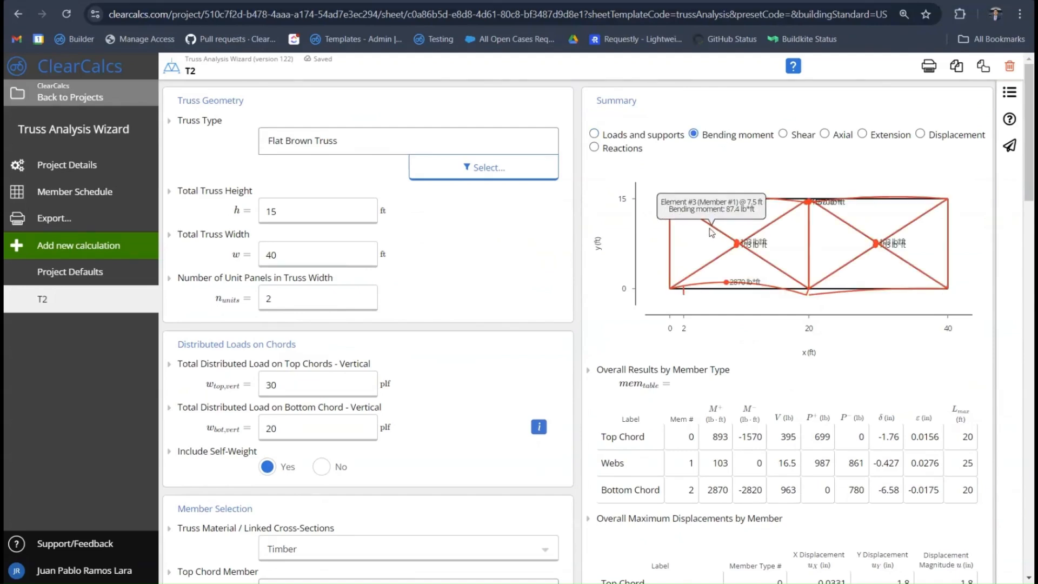
pyautogui.click(792, 136)
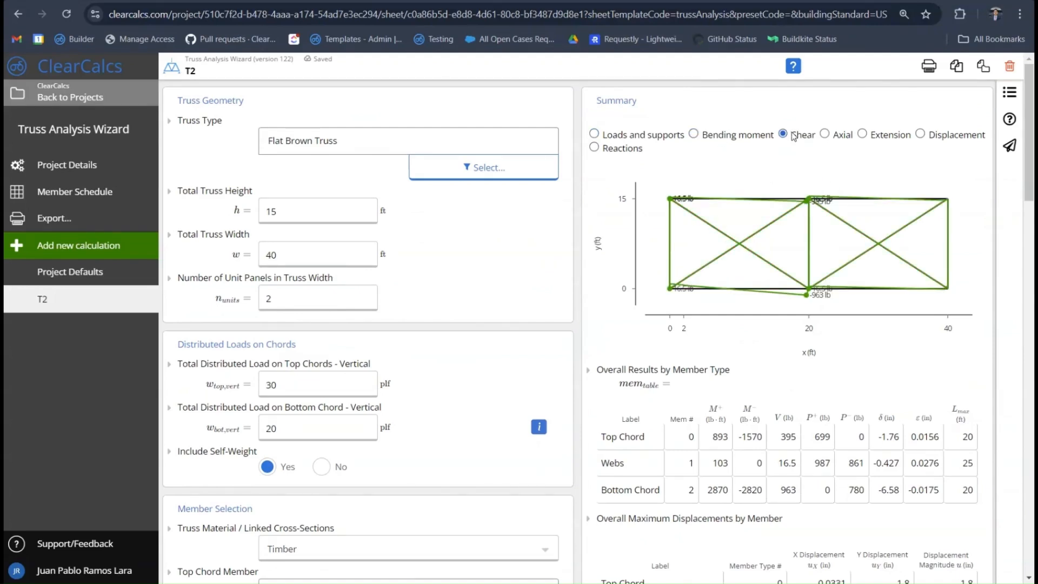
pyautogui.click(843, 140)
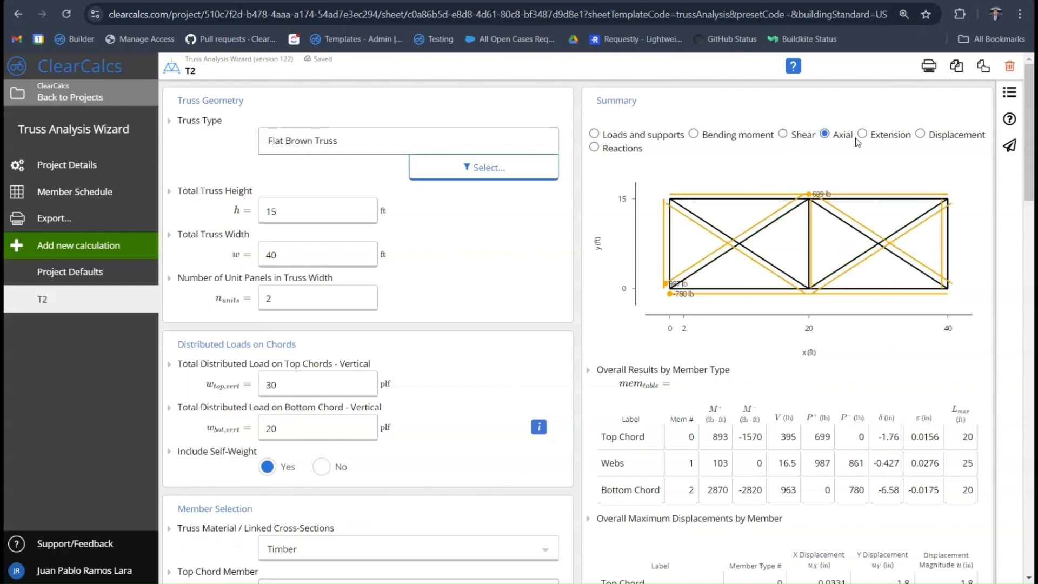
pyautogui.click(864, 135)
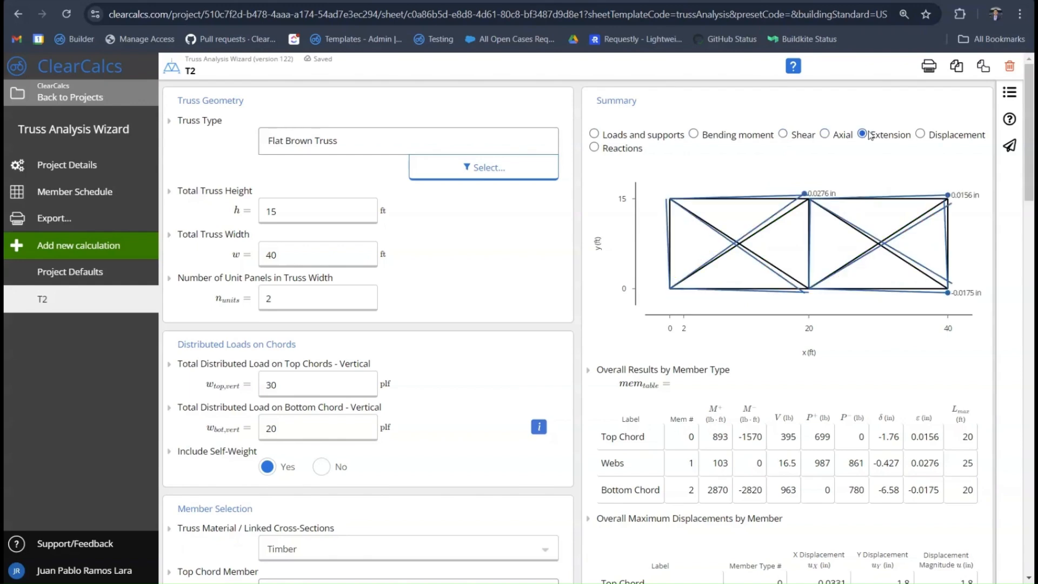
pyautogui.click(941, 140)
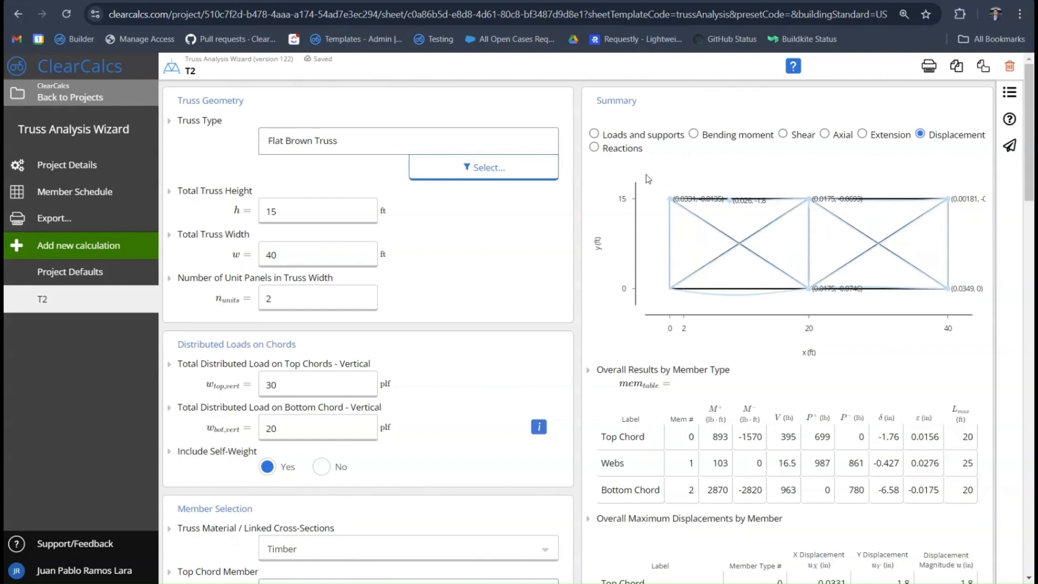
pyautogui.click(624, 154)
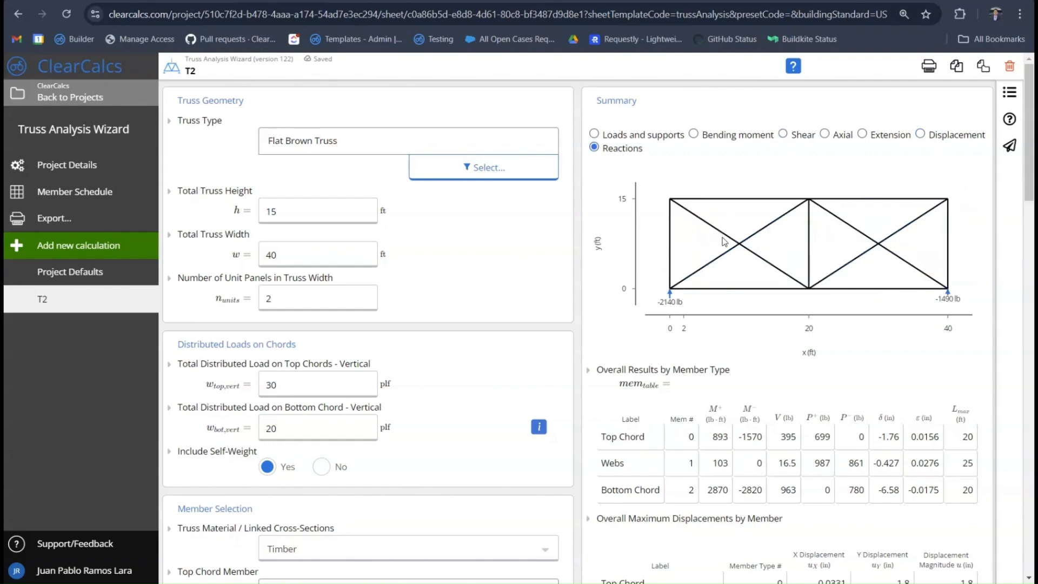
# Step: Review the summary tables for overall results by member type, maximum displacements by member and support reactions
pyautogui.scroll(-2, 724, 242)
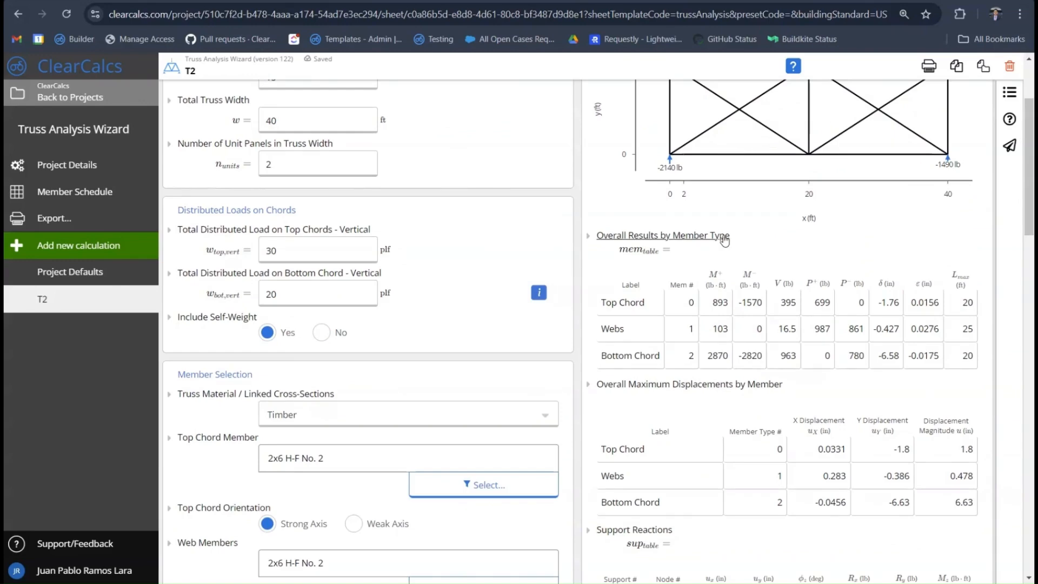
pyautogui.scroll(-2, 640, 259)
pyautogui.scroll(-2, 647, 298)
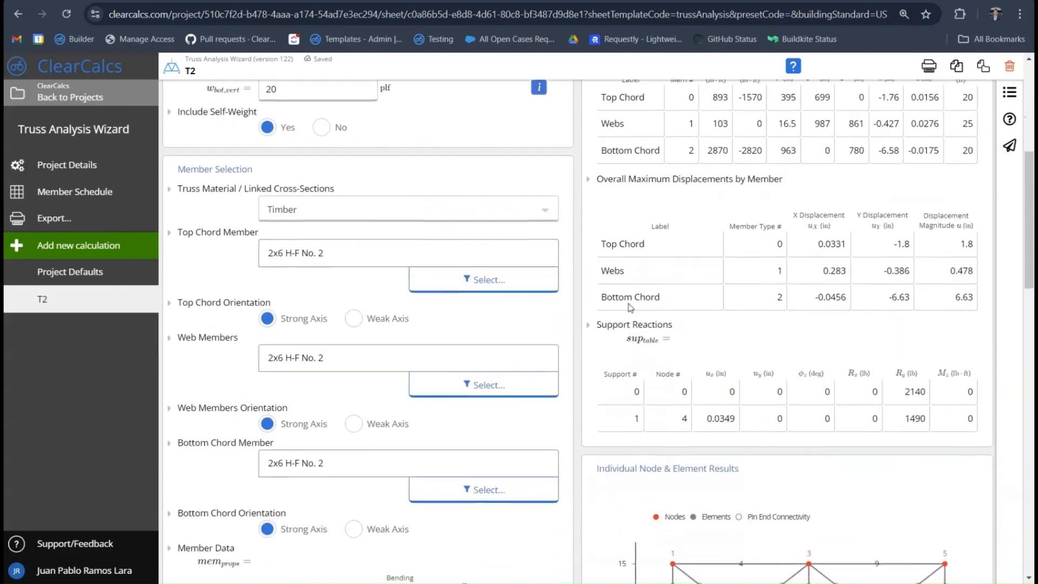
pyautogui.scroll(-1, 682, 359)
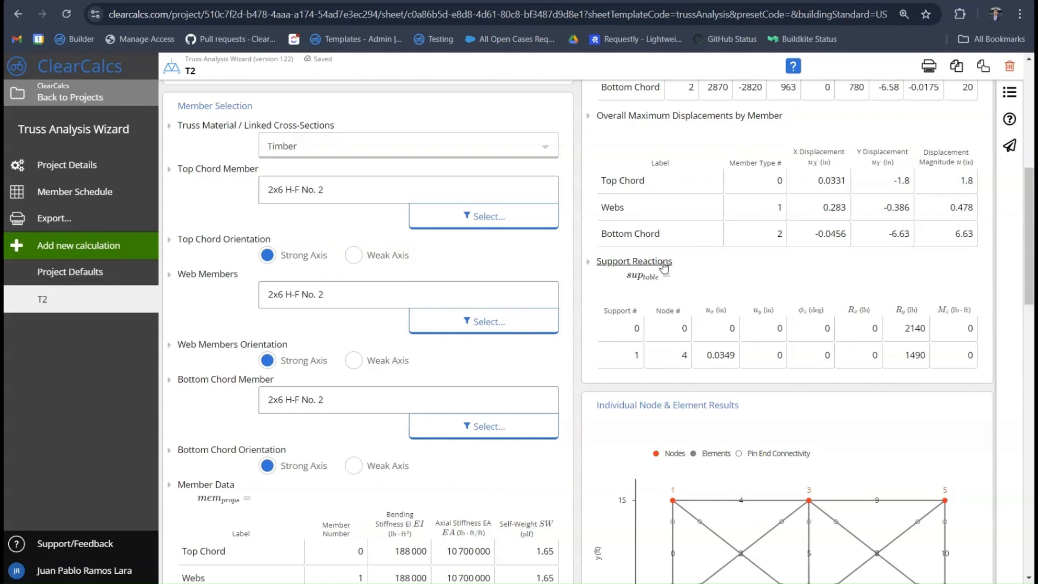
# Step: Examine the individual node and element results, covering the numbered truss diagram and the tables by element number and node number
pyautogui.scroll(-2, 664, 267)
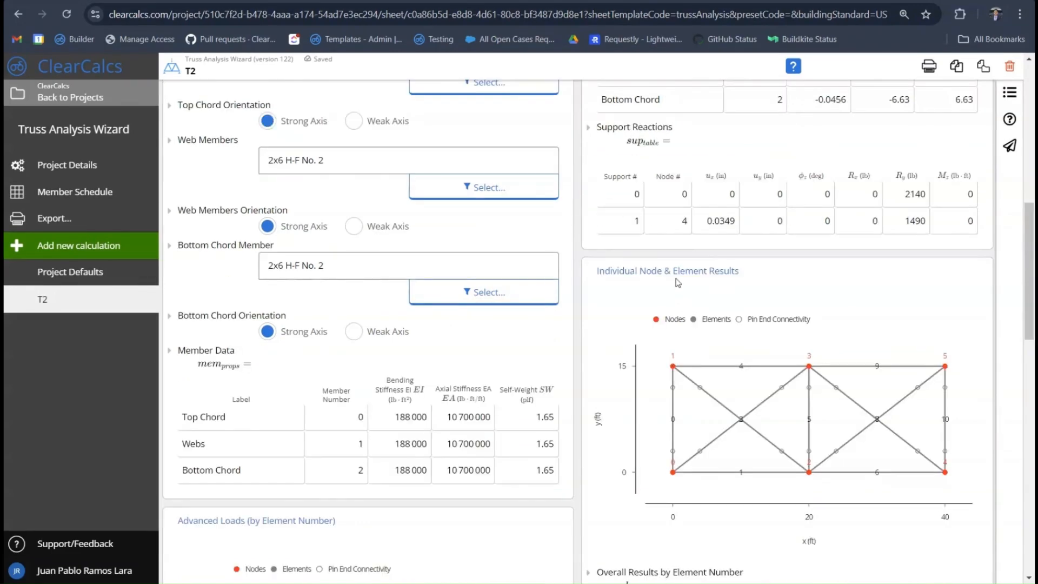
pyautogui.scroll(-4, 677, 283)
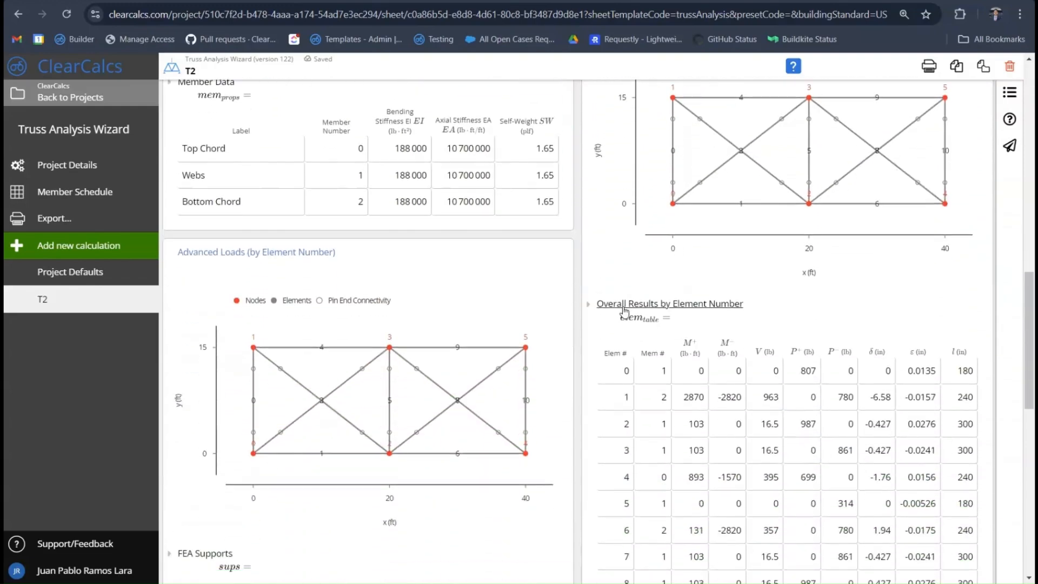
pyautogui.moveTo(619, 377); pyautogui.dragTo(627, 502)
pyautogui.scroll(-8, 676, 370)
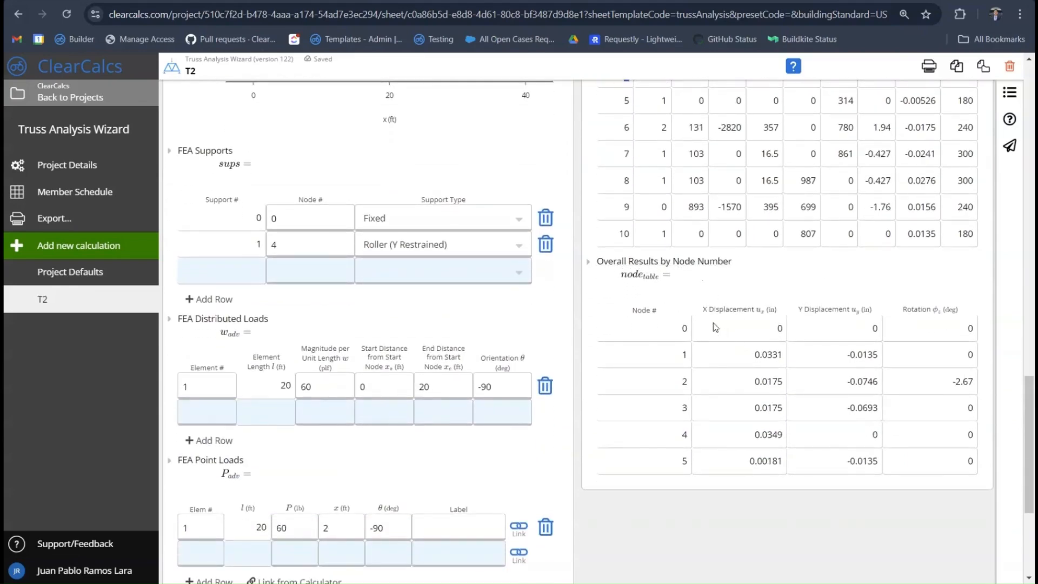
pyautogui.scroll(-2, 689, 321)
pyautogui.scroll(-1, 689, 321)
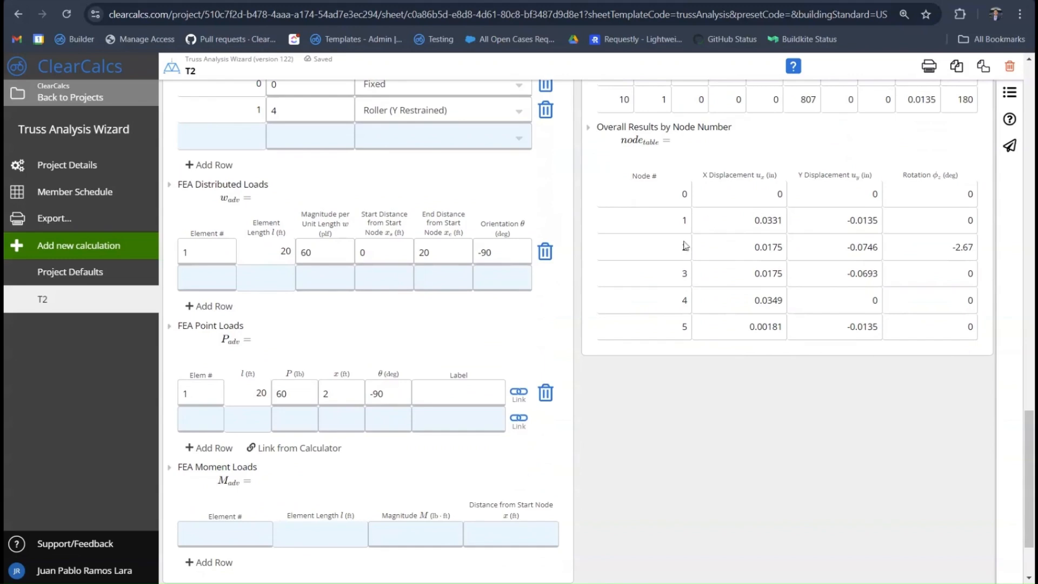